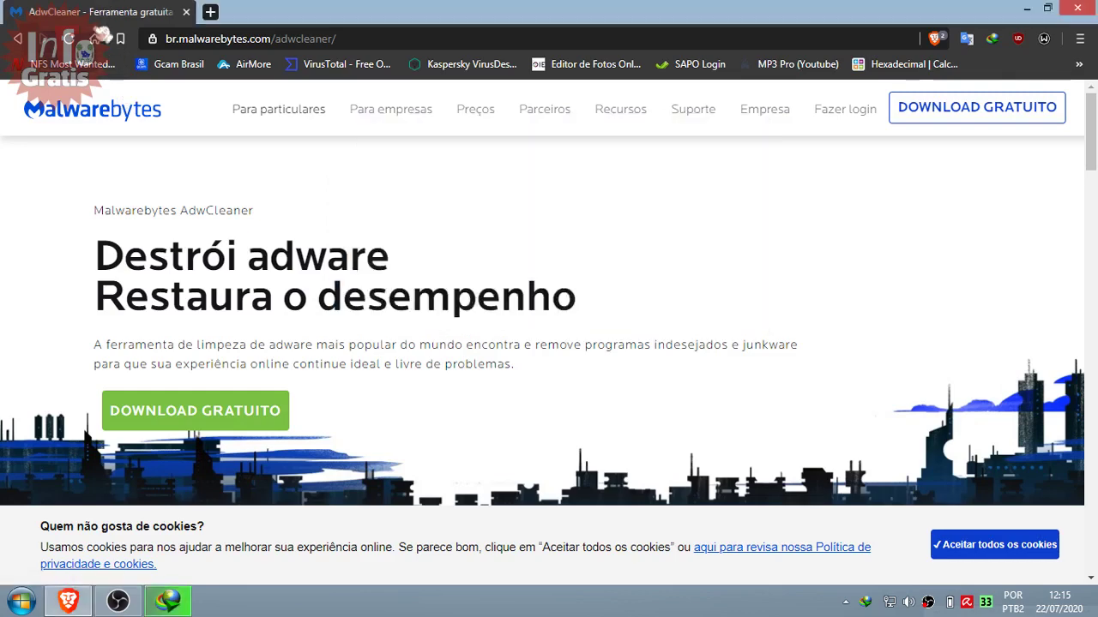
Download the free Malwarebytes installer, MBSetup.exe, from the Malwarebytes home page.
left_click(112, 120)
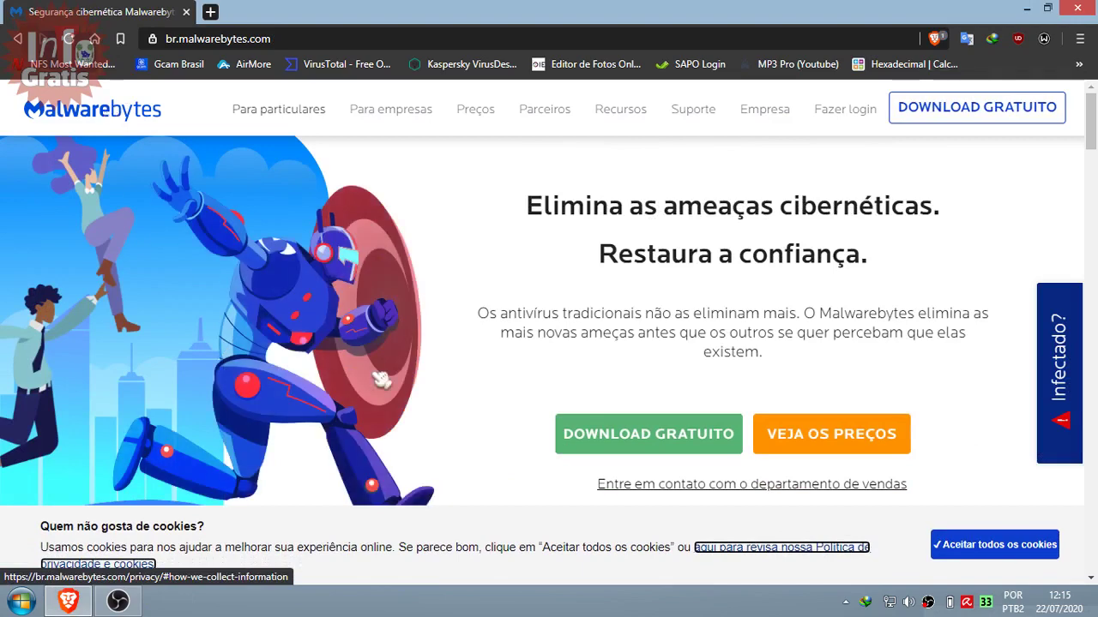
left_click(657, 443)
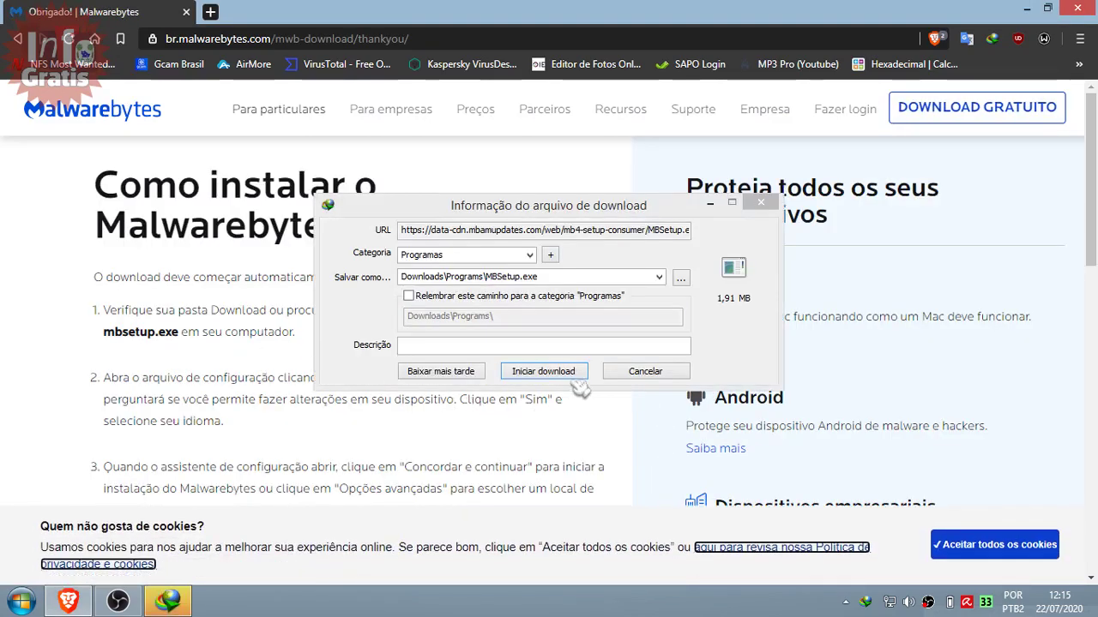
left_click(574, 373)
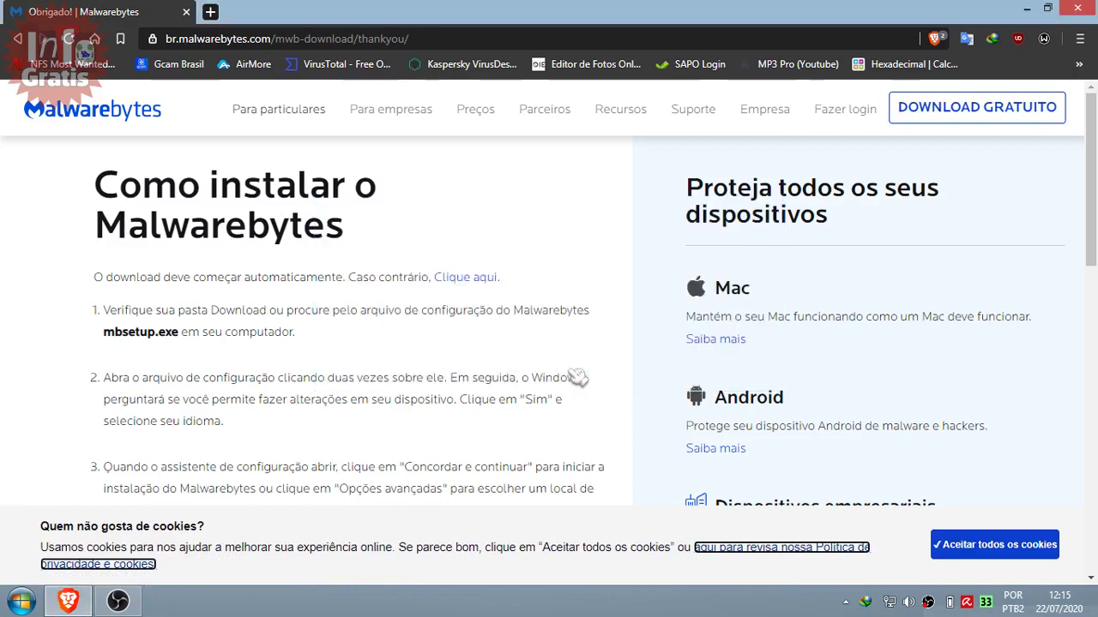
Search the web for kvrt and download KVRT.exe from the Kaspersky Virus Removal Tool page.
left_click(428, 38)
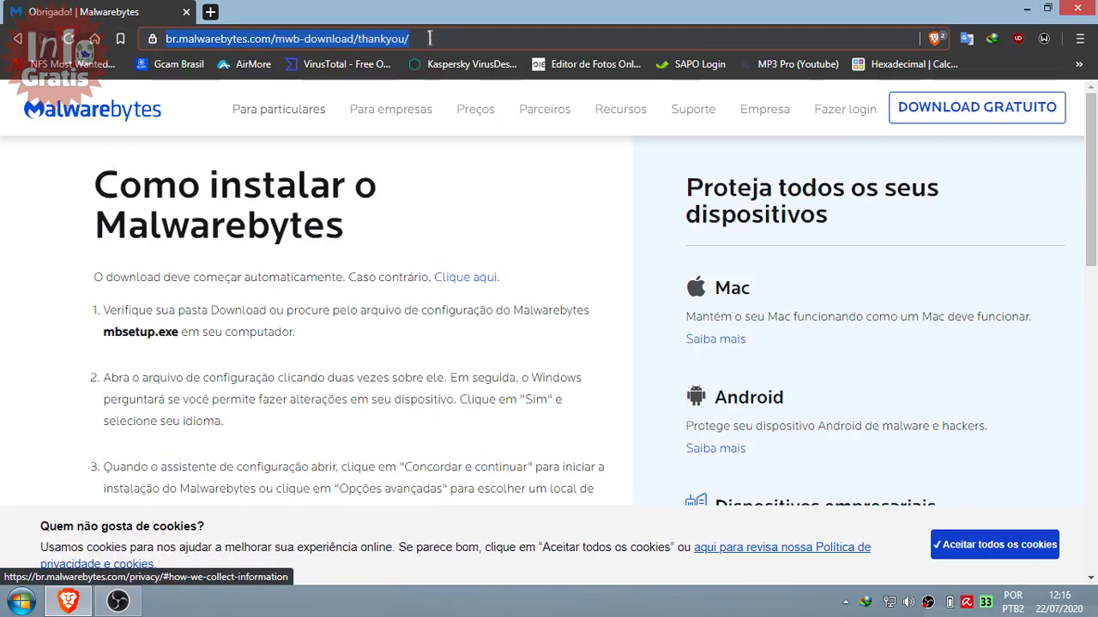
type("kvrt")
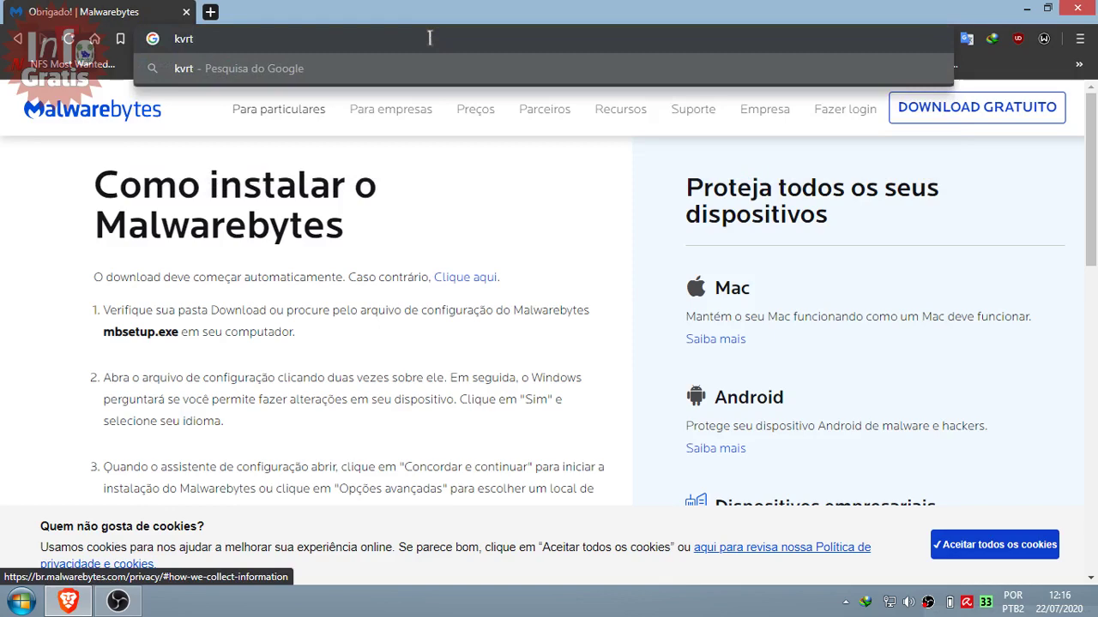
key("Return")
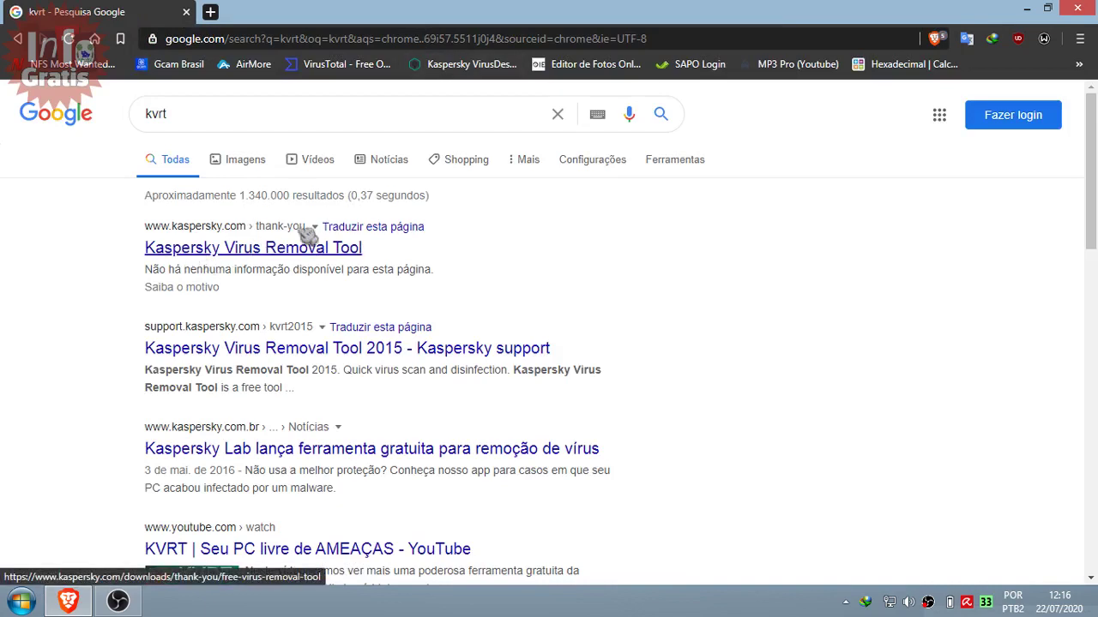
left_click(281, 252)
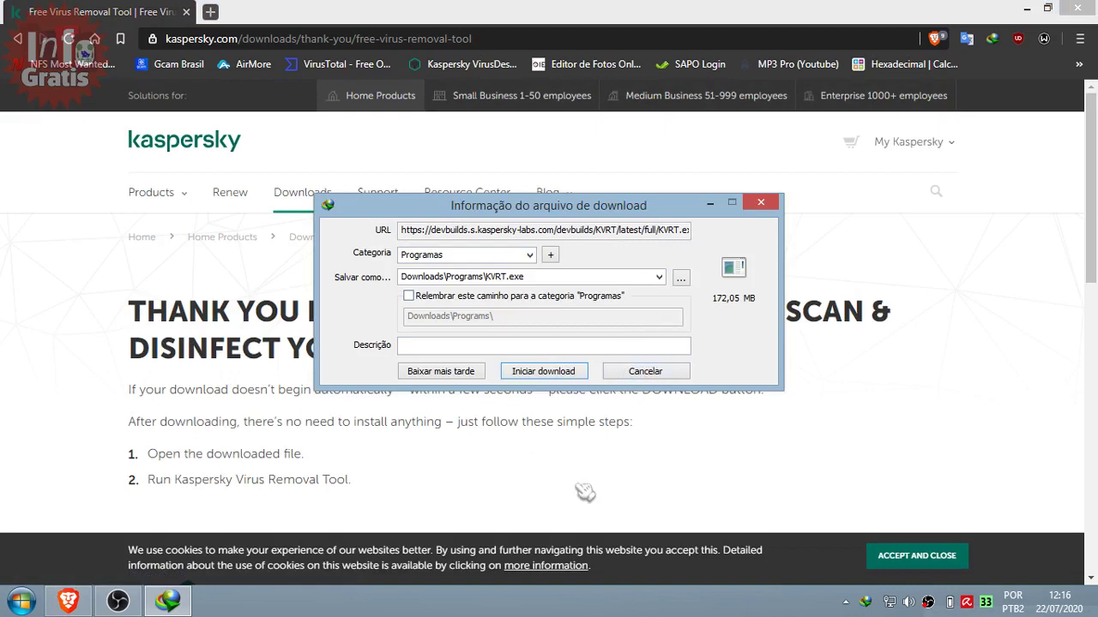
left_click(569, 372)
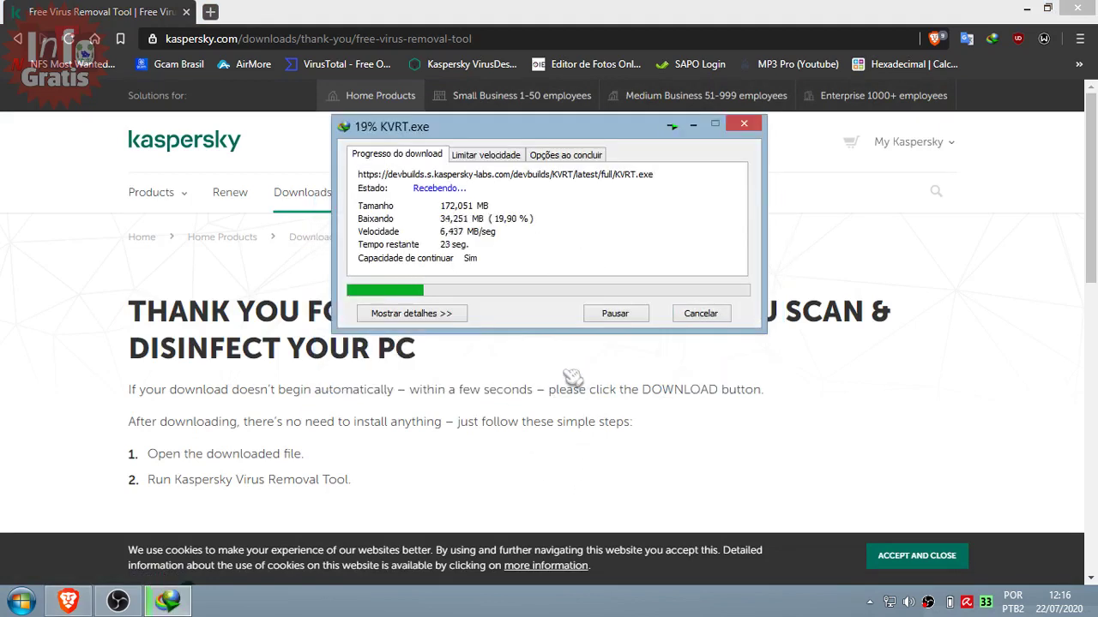
Close the browser and move the KVRT.exe download window aside on the desktop.
left_click(574, 21)
left_click(1077, 8)
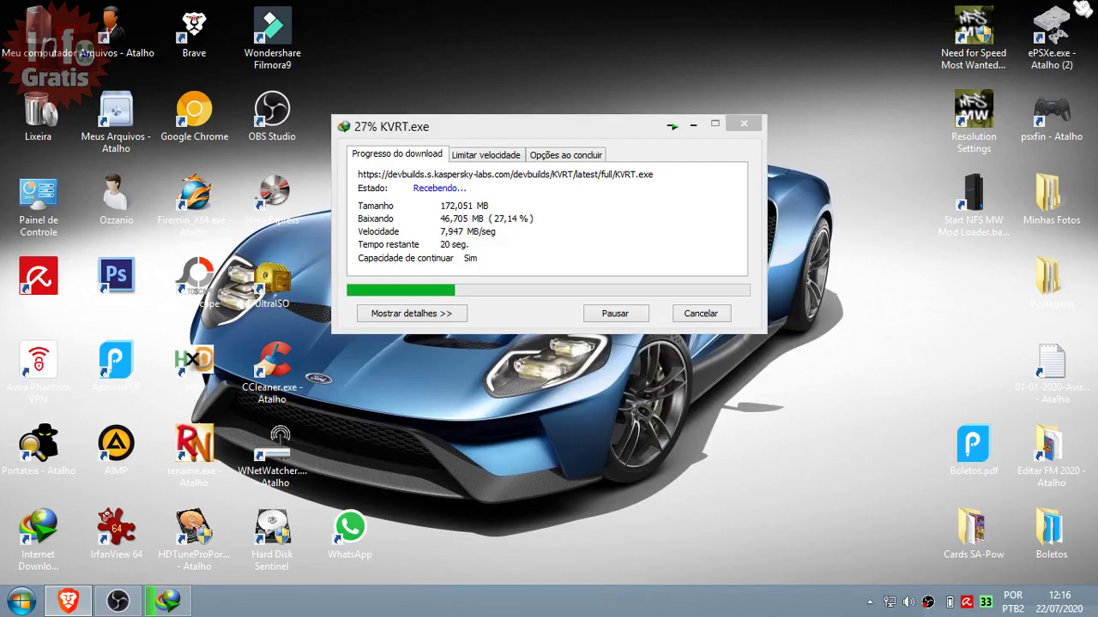
left_click_drag(536, 130, 583, 89)
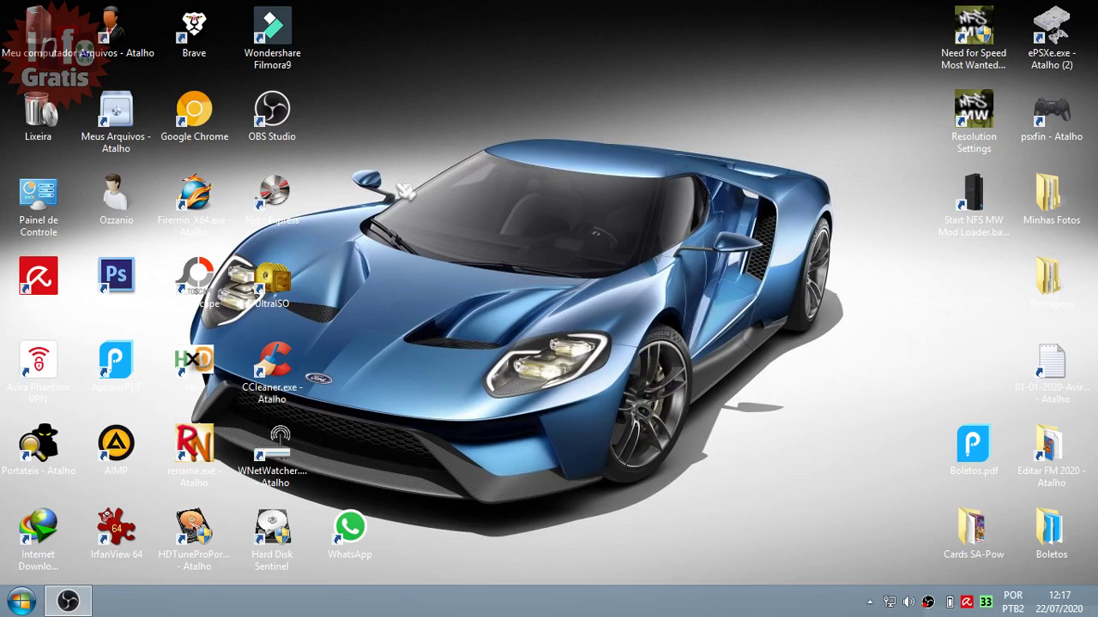
Go to the Programs folder inside Downloads and run MBSetup.exe.
double_click(135, 30)
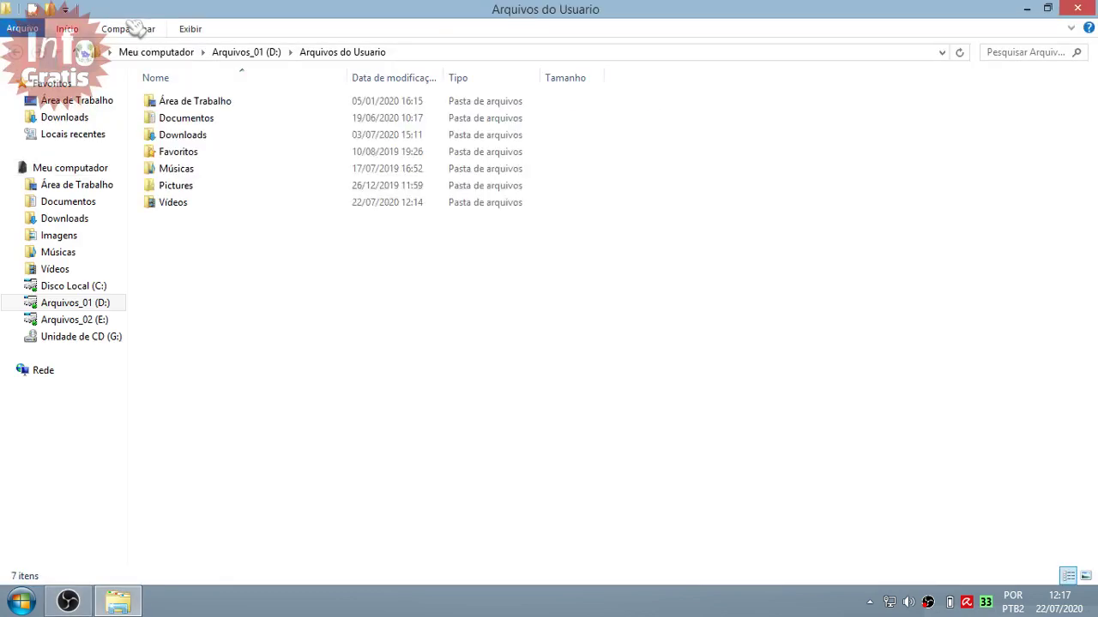
left_click(88, 120)
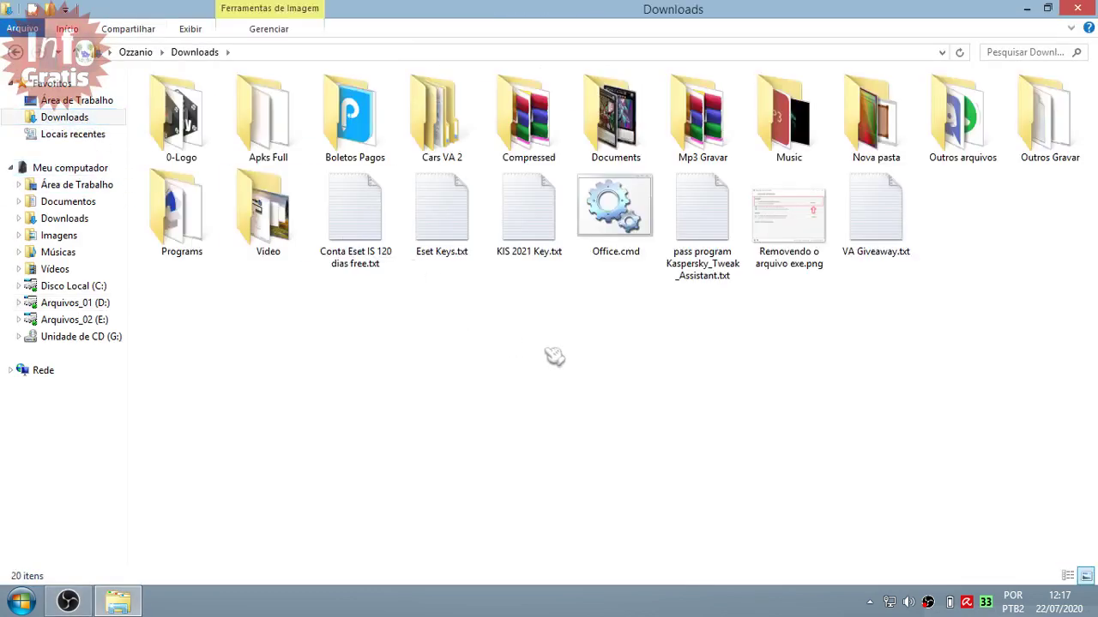
double_click(180, 210)
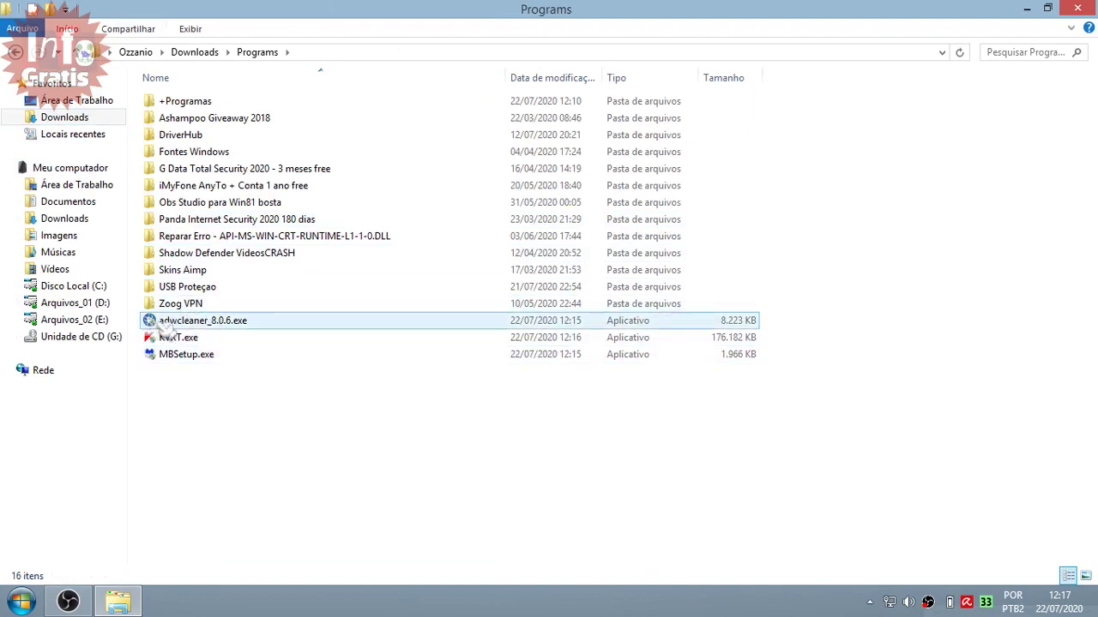
mouse_move(235, 325)
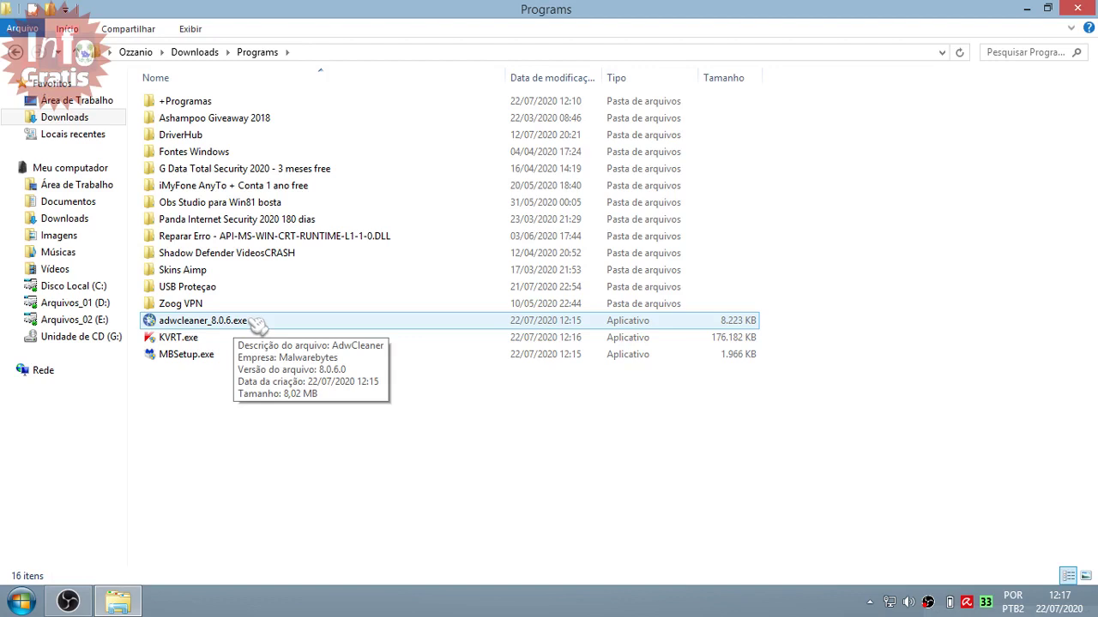
mouse_move(188, 339)
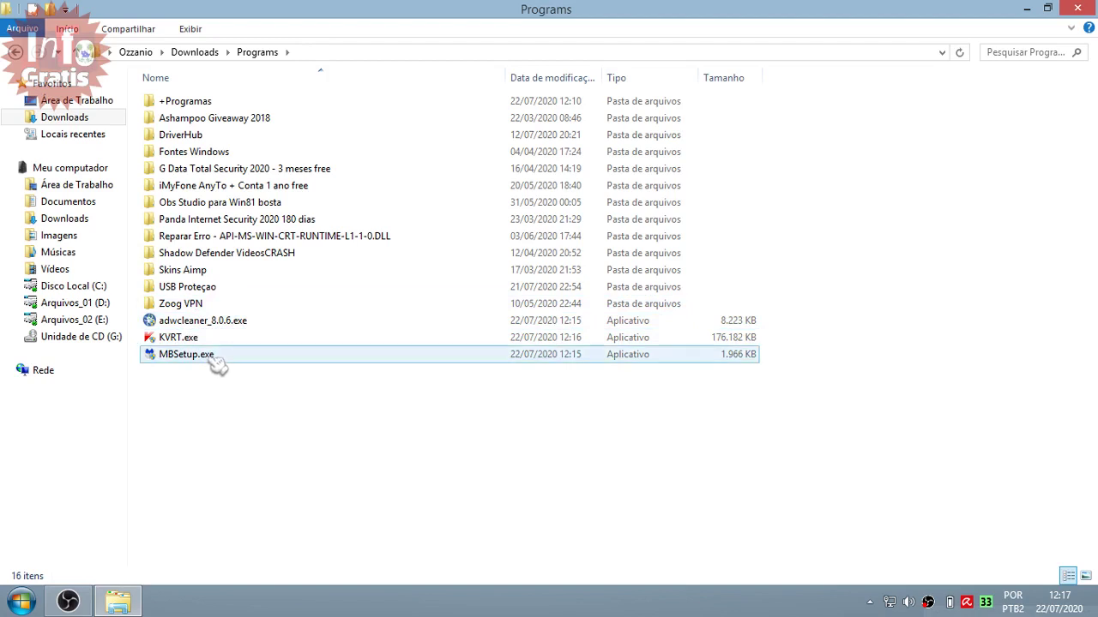
mouse_move(219, 364)
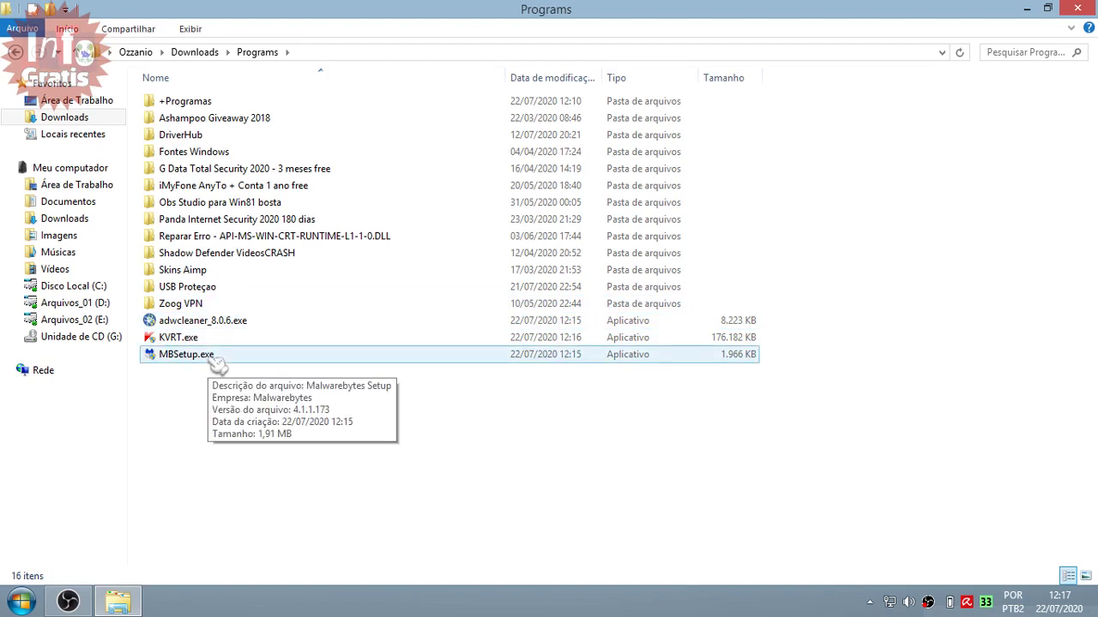
left_click(216, 360)
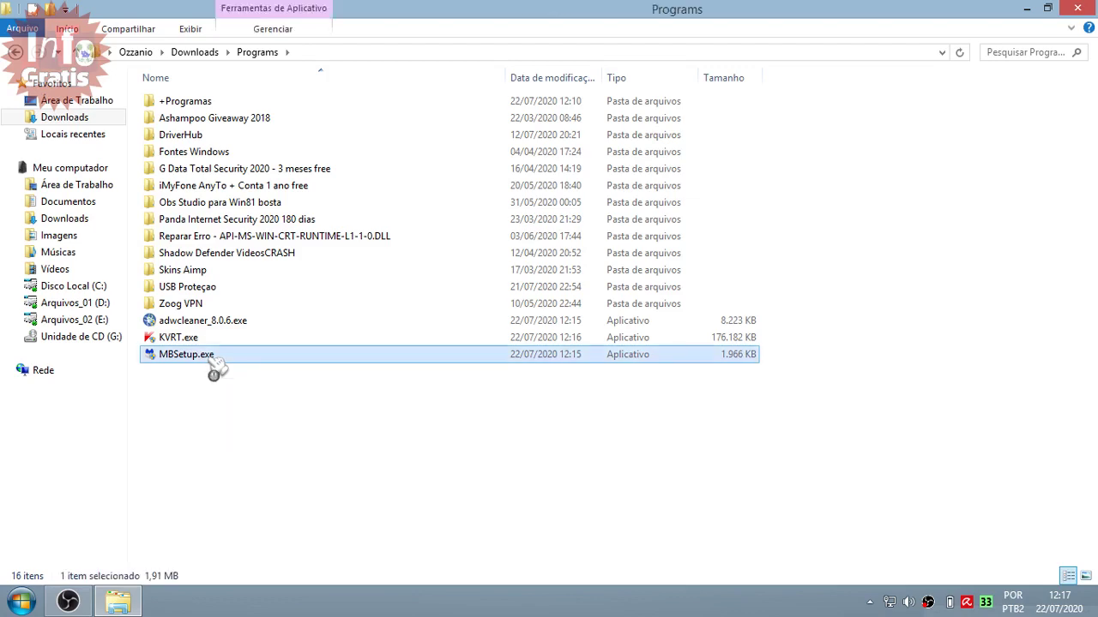
Minimize the folder window and install Malwarebytes from the waiting setup with the Computador pessoal option.
left_click(1027, 9)
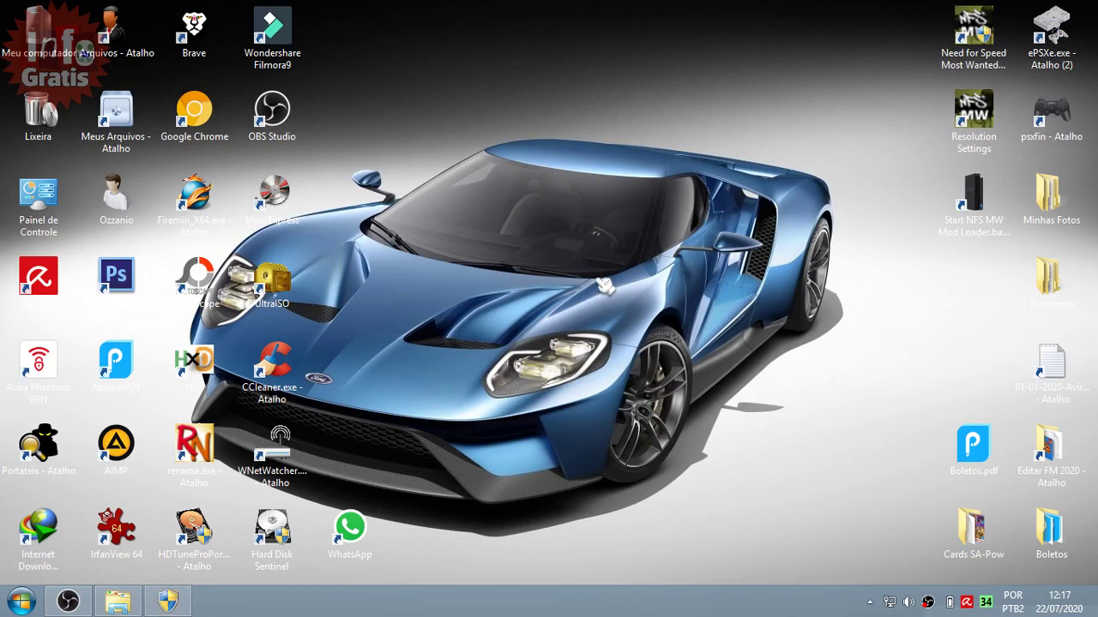
left_click(169, 602)
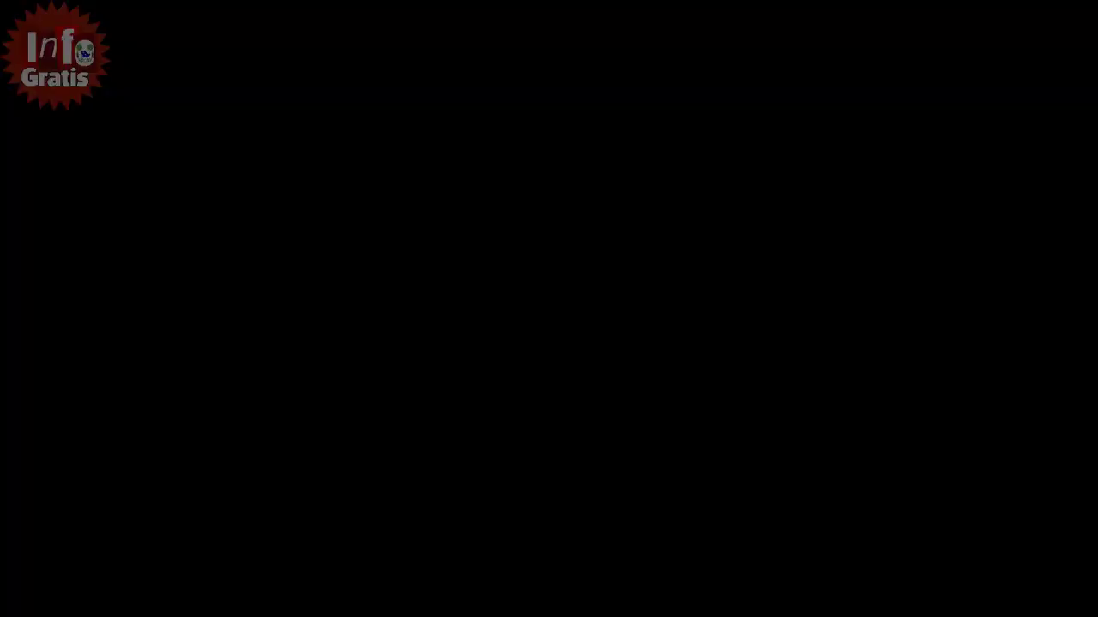
left_click(652, 447)
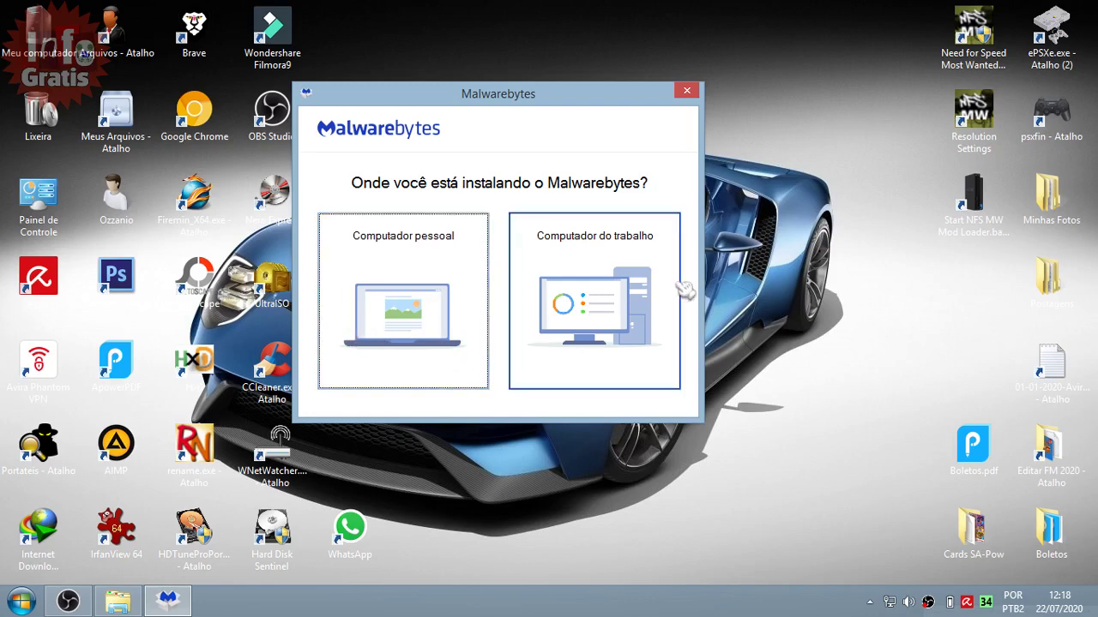
left_click(414, 267)
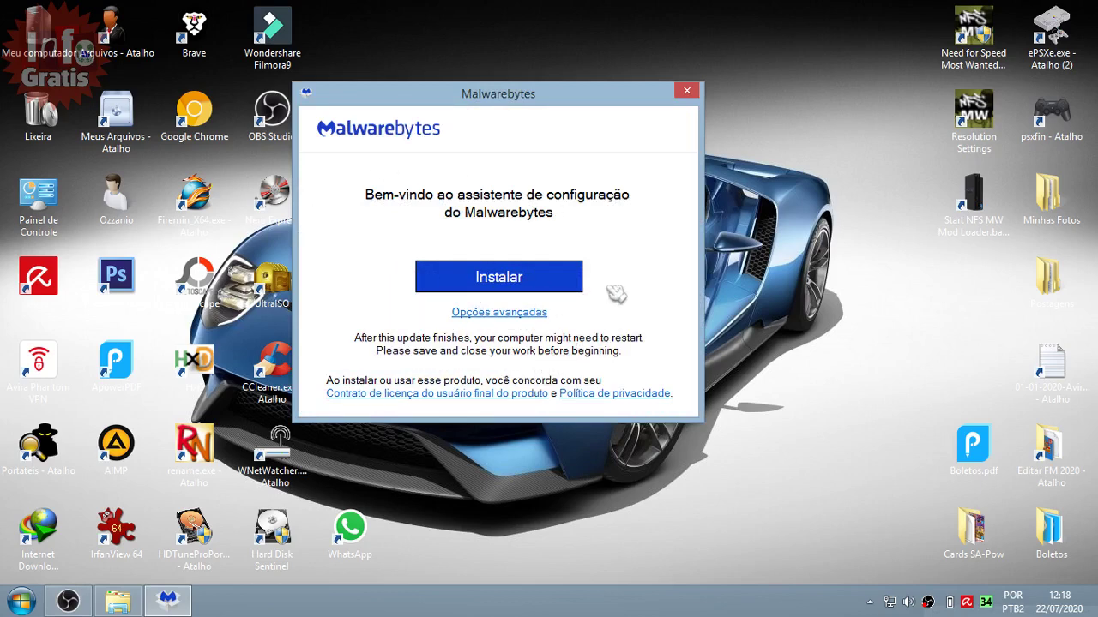
left_click(546, 279)
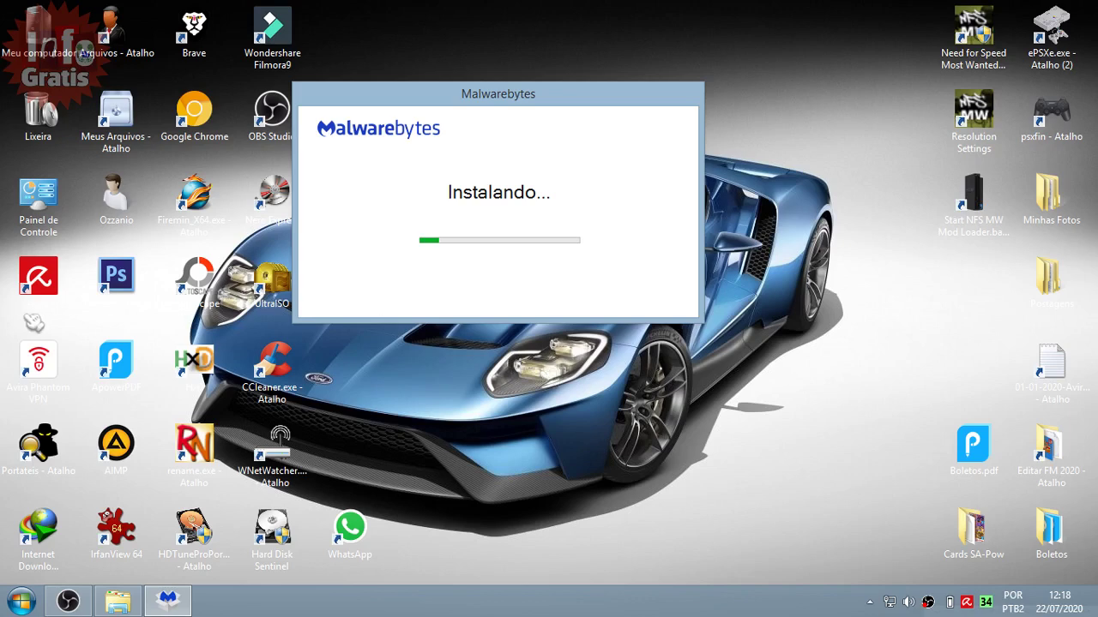
left_click(59, 295)
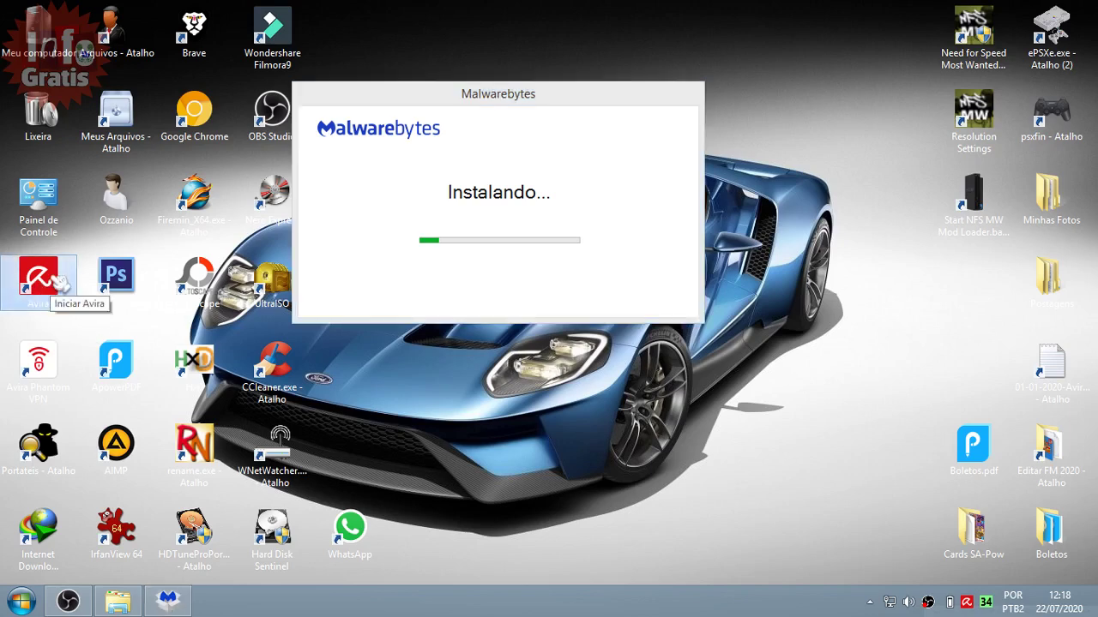
left_click(592, 99)
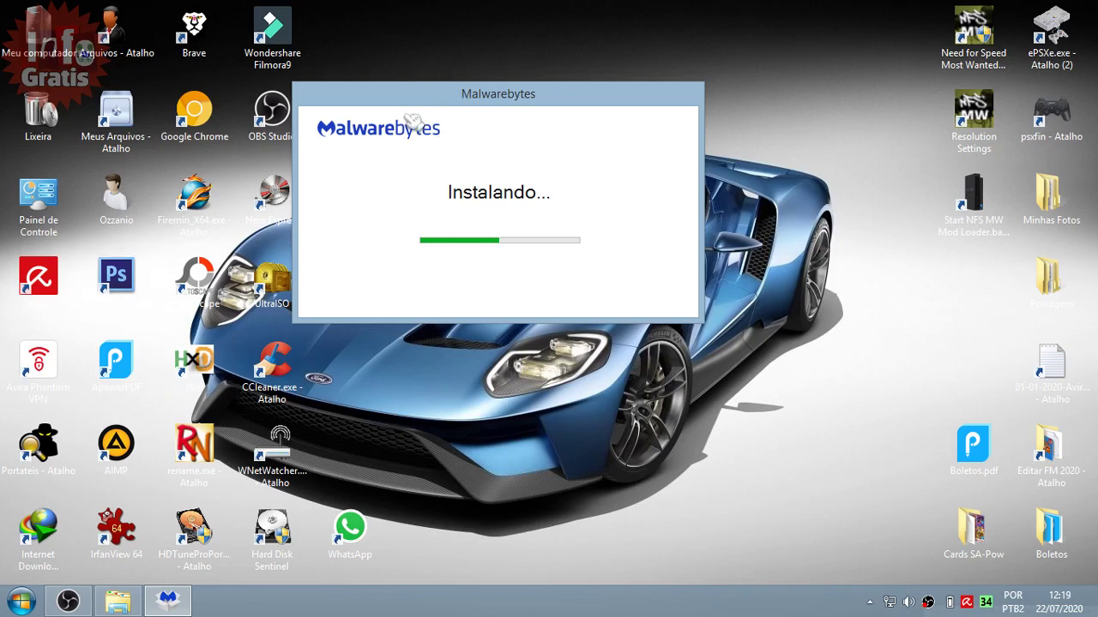
left_click(42, 285)
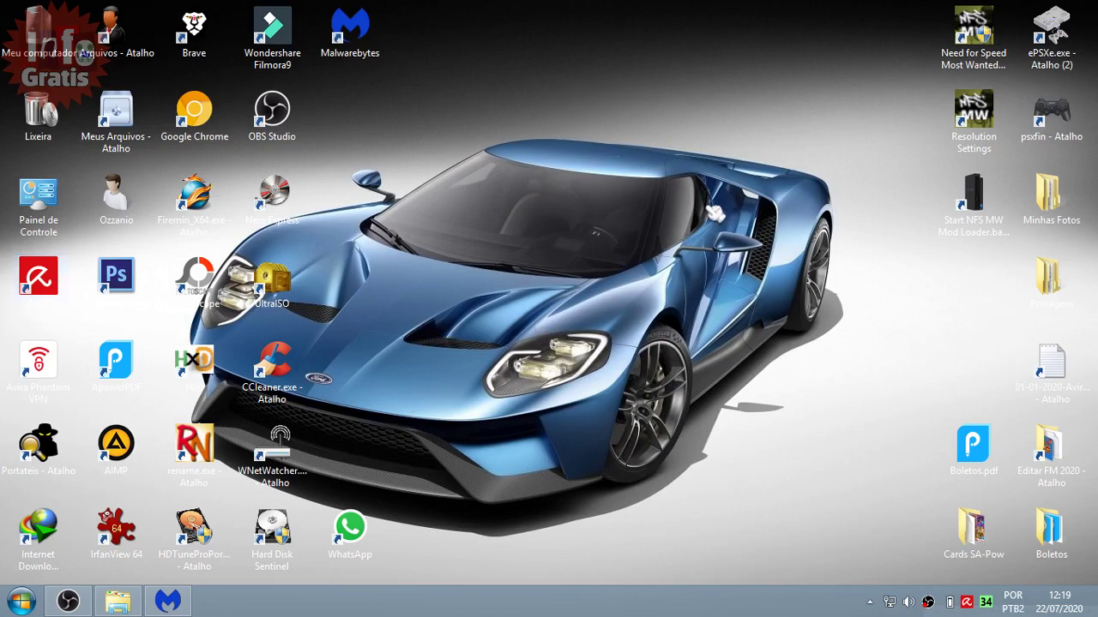
Bring up Malwarebytes, start the 14-day Premium trial without buying or activating a licence, and dismiss the real-time protection alert.
left_click(168, 603)
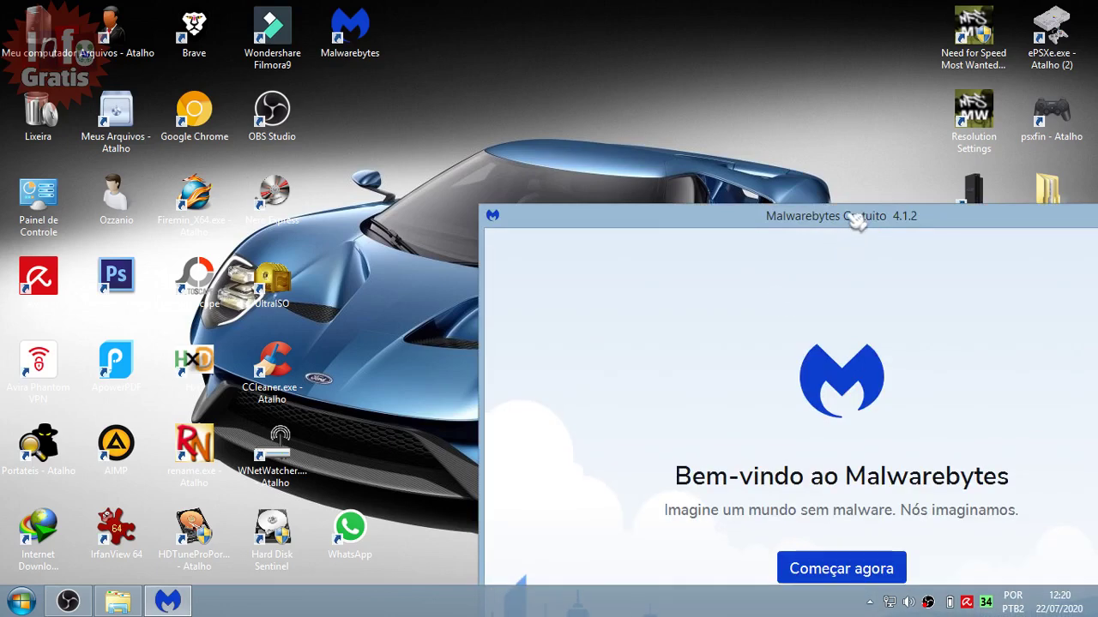
left_click_drag(858, 221, 612, 45)
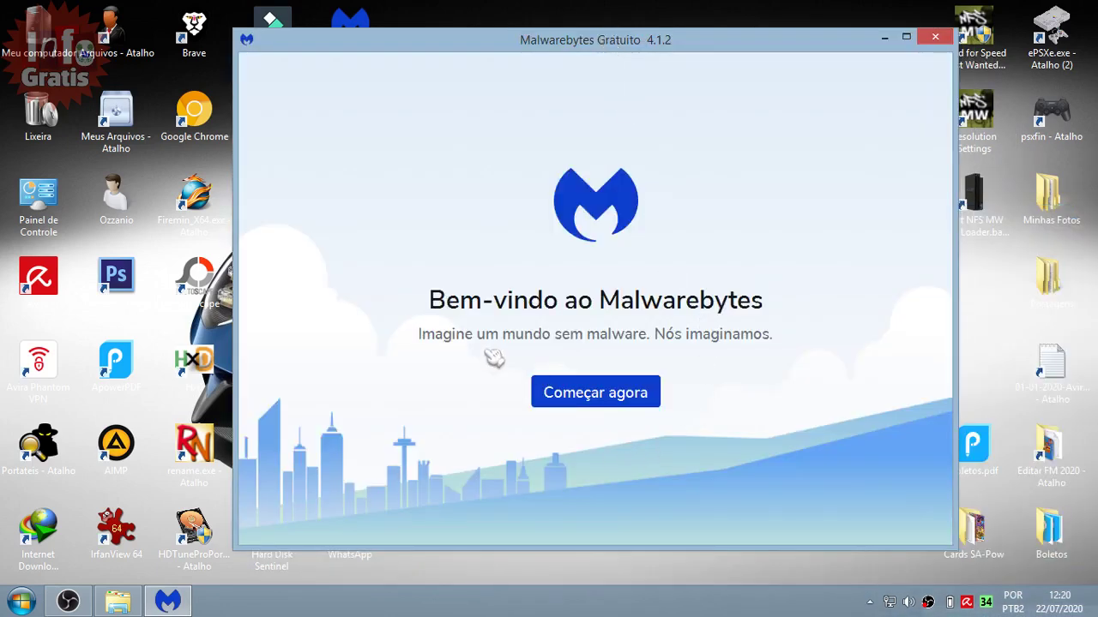
left_click(620, 394)
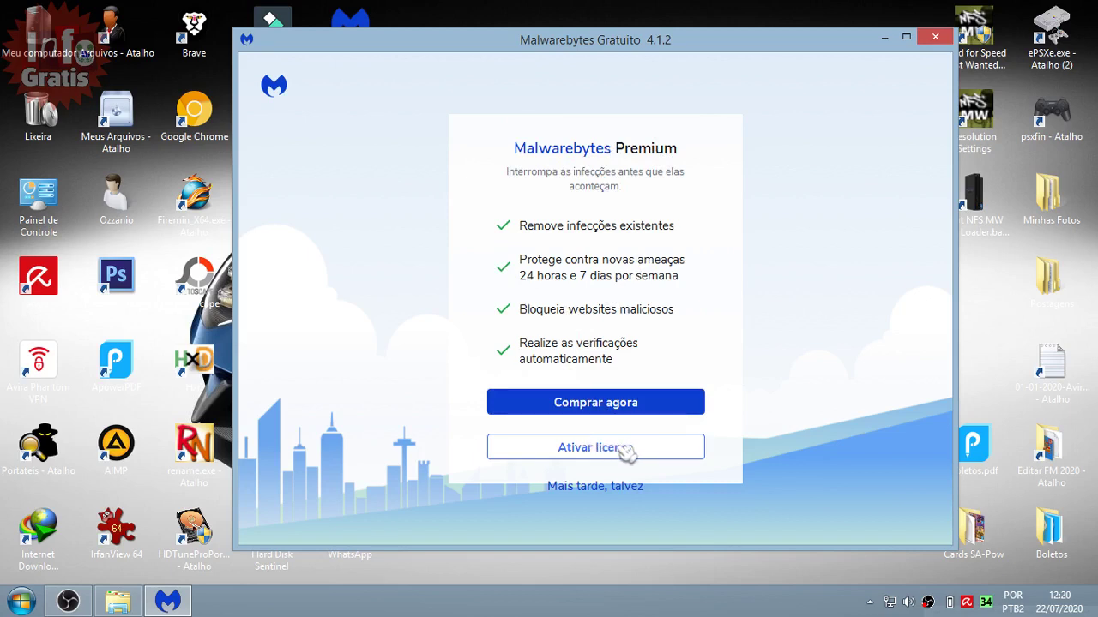
left_click(610, 493)
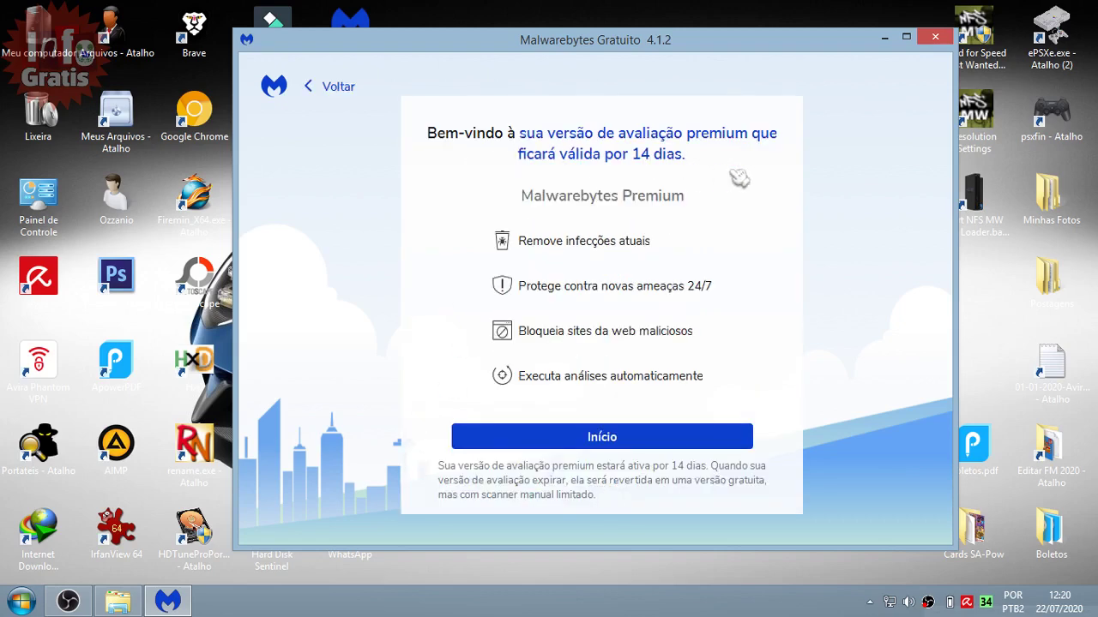
left_click(633, 441)
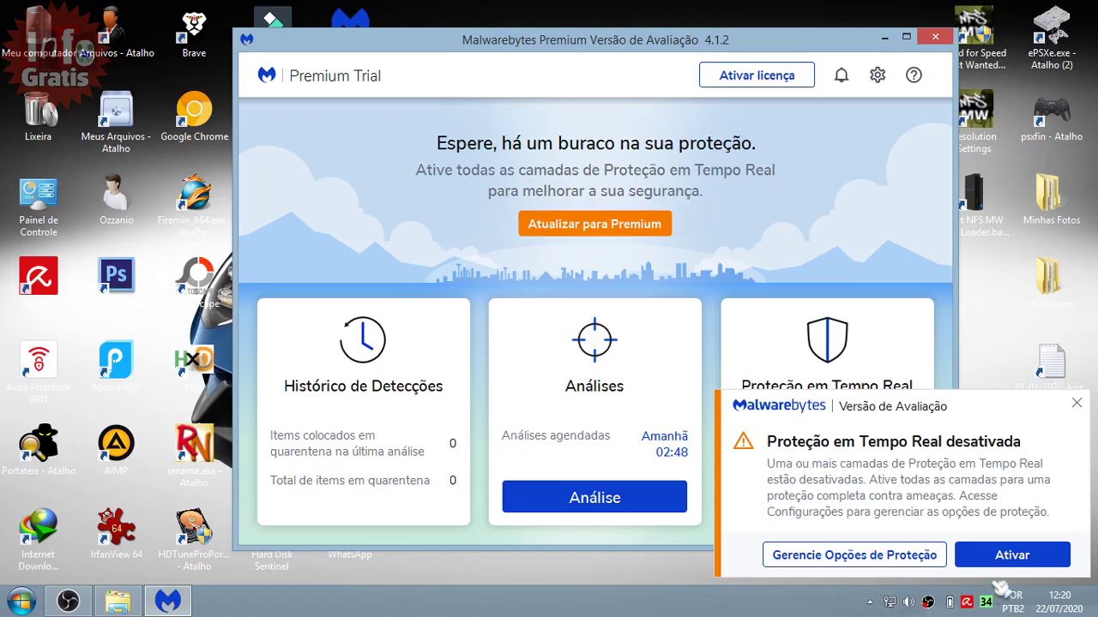
left_click(1078, 404)
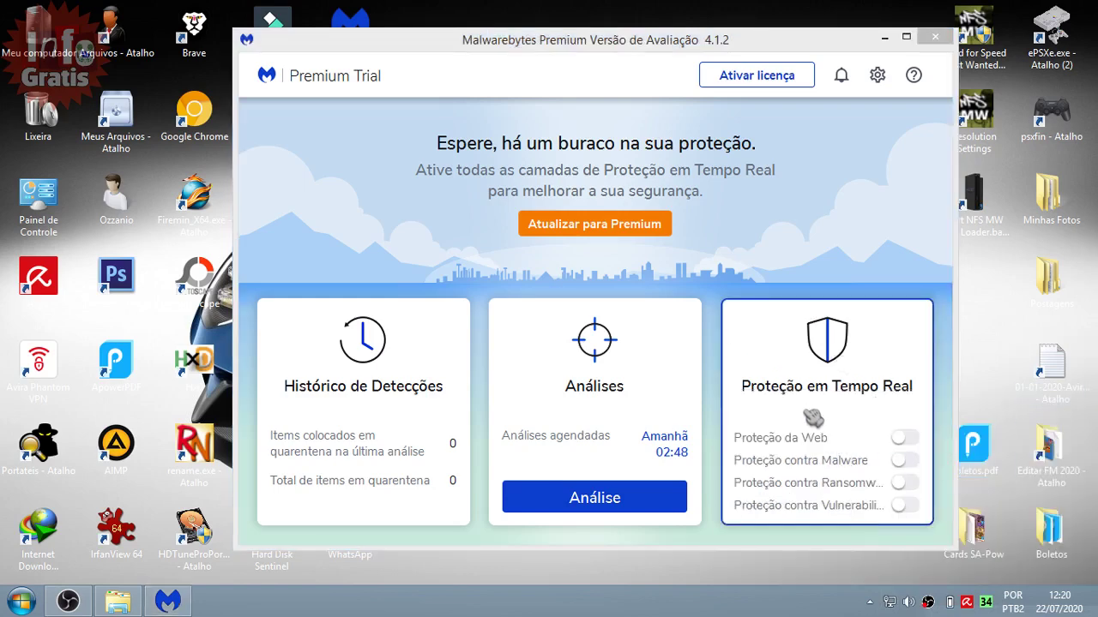
Set the Malwarebytes interface theme to Escuro and the background to Rede de dados in the settings.
left_click(878, 75)
left_click(879, 76)
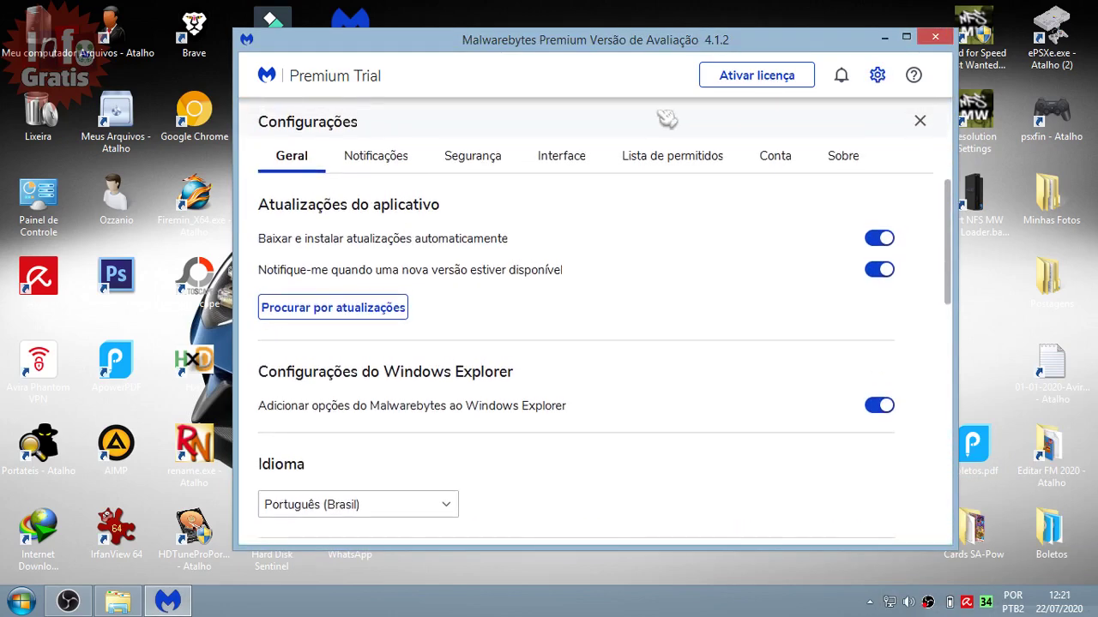
left_click(580, 165)
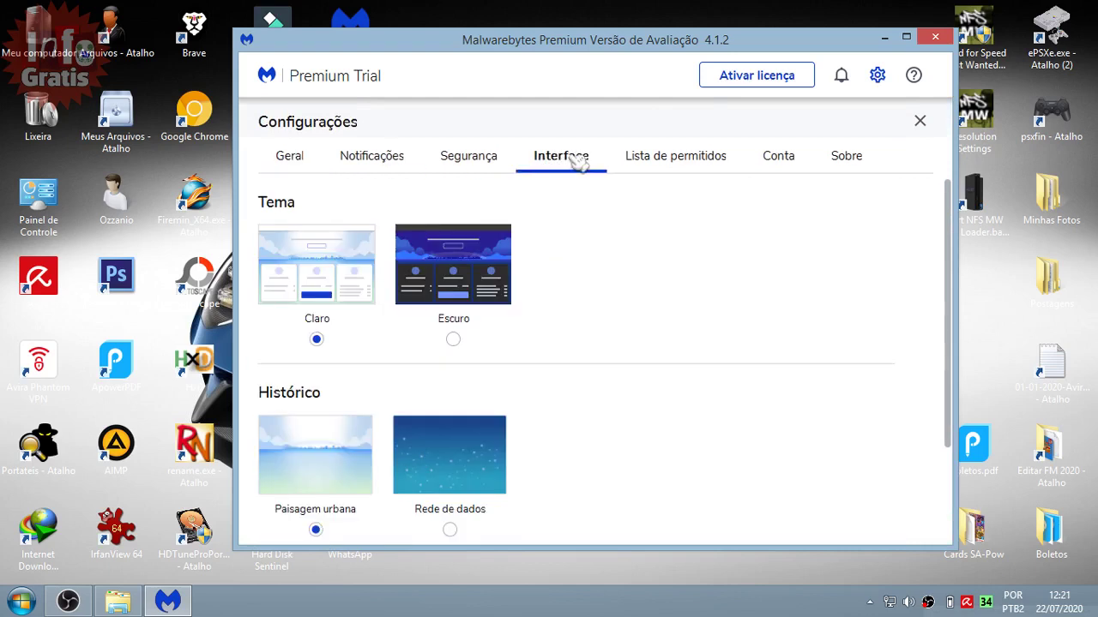
left_click(479, 277)
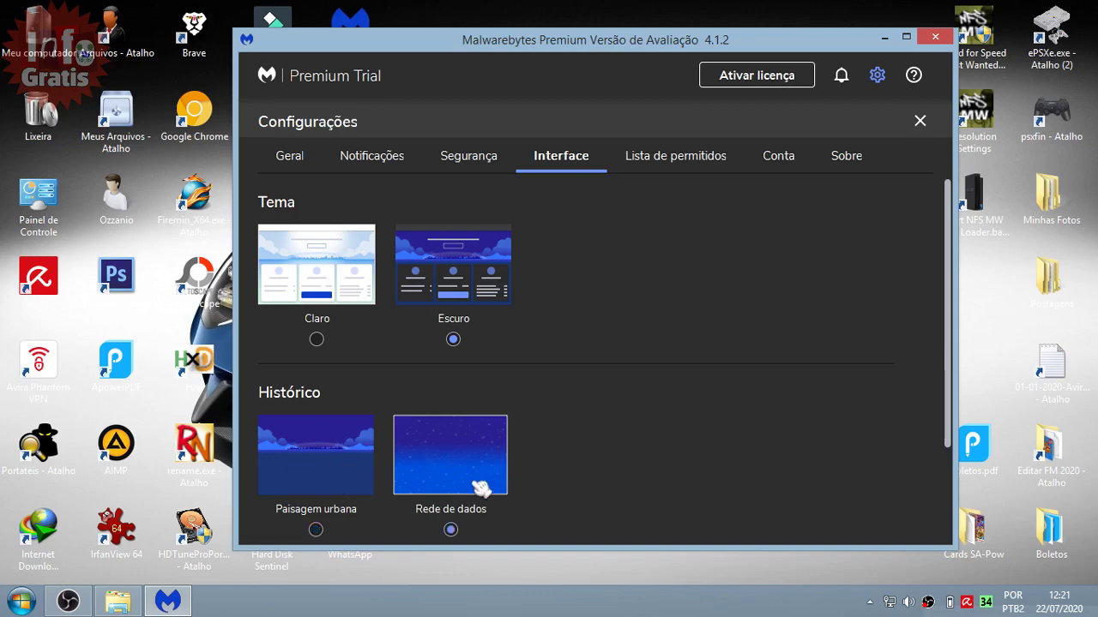
Check for Malwarebytes application updates in the Geral settings, then leave the settings and start a threat scan.
left_click(295, 159)
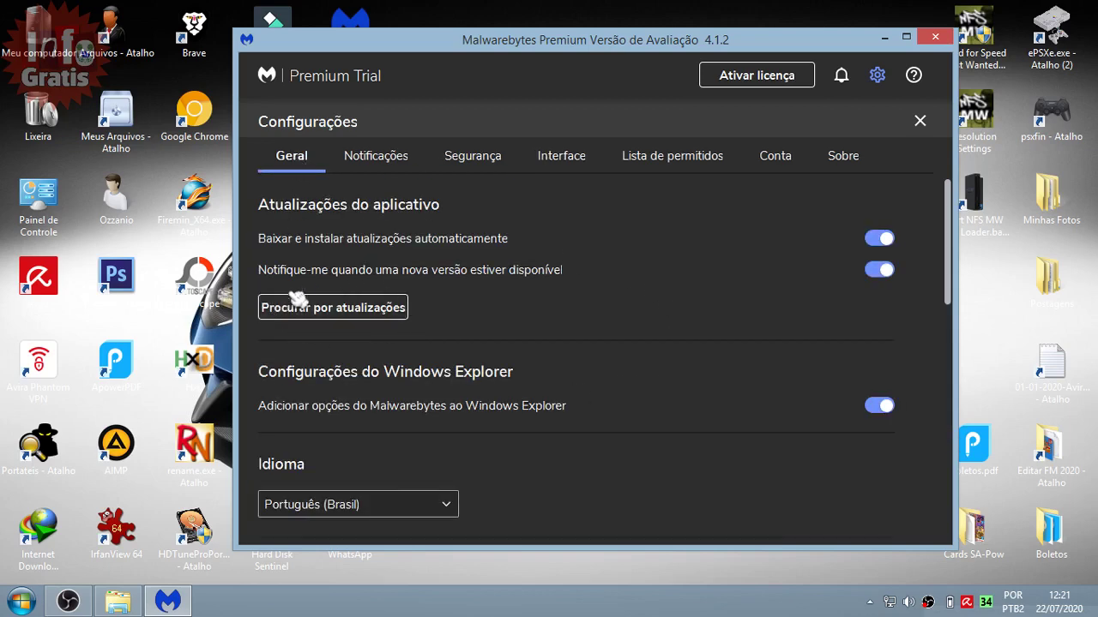
left_click(345, 313)
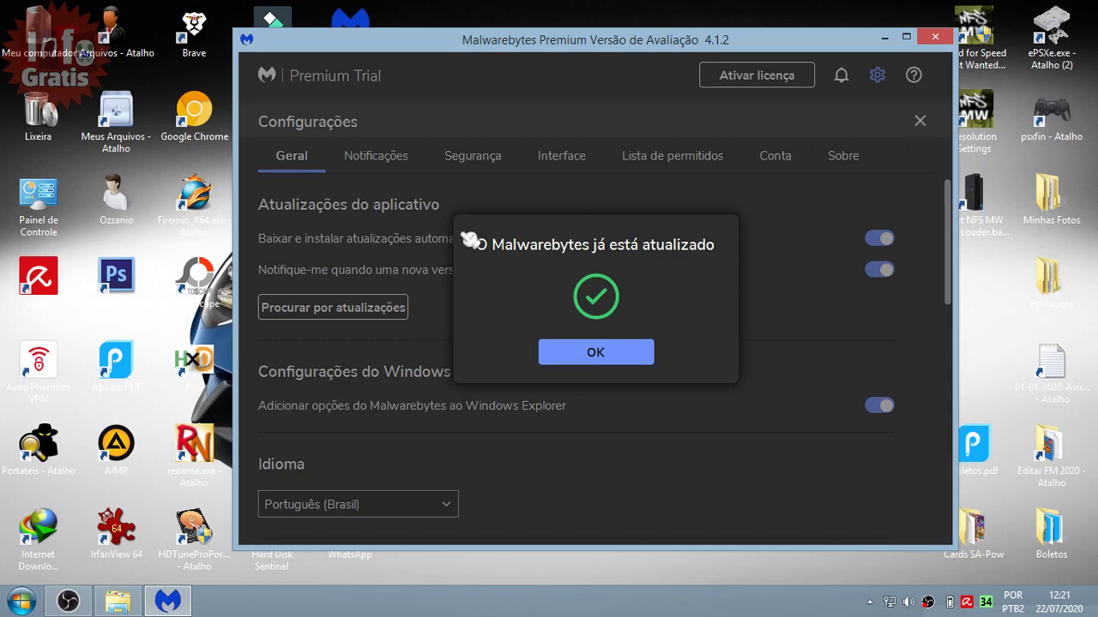
left_click(642, 352)
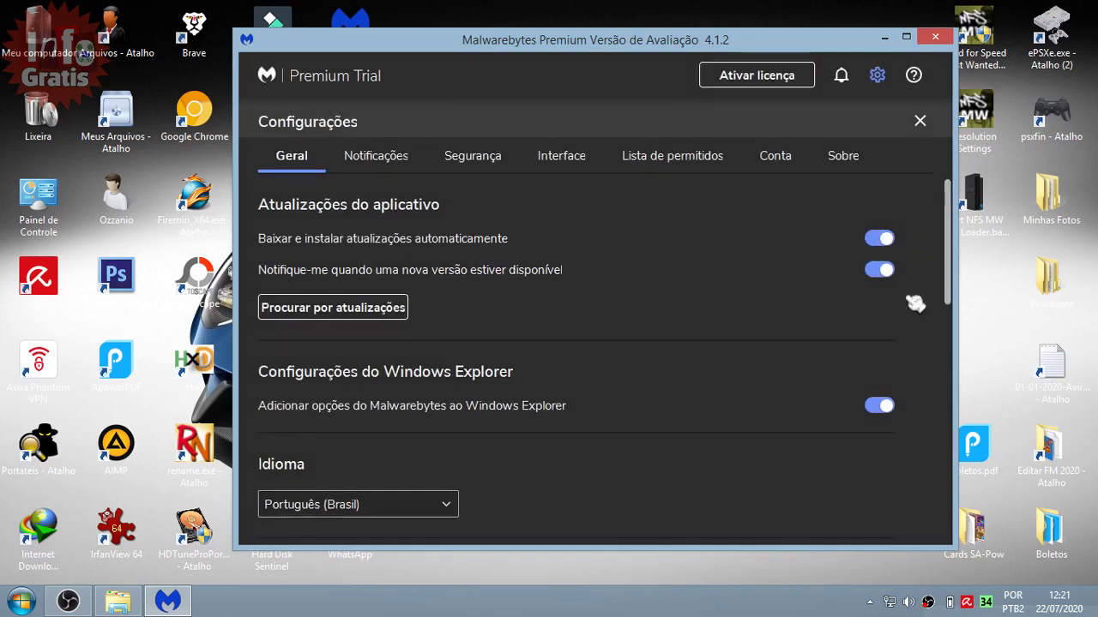
left_click(920, 122)
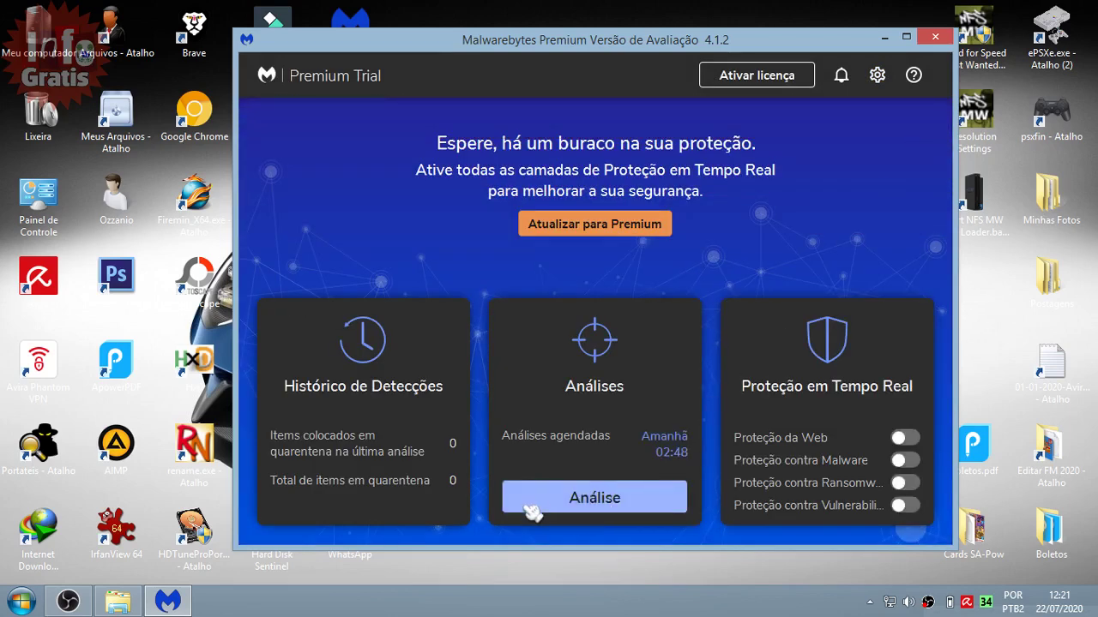
left_click(624, 511)
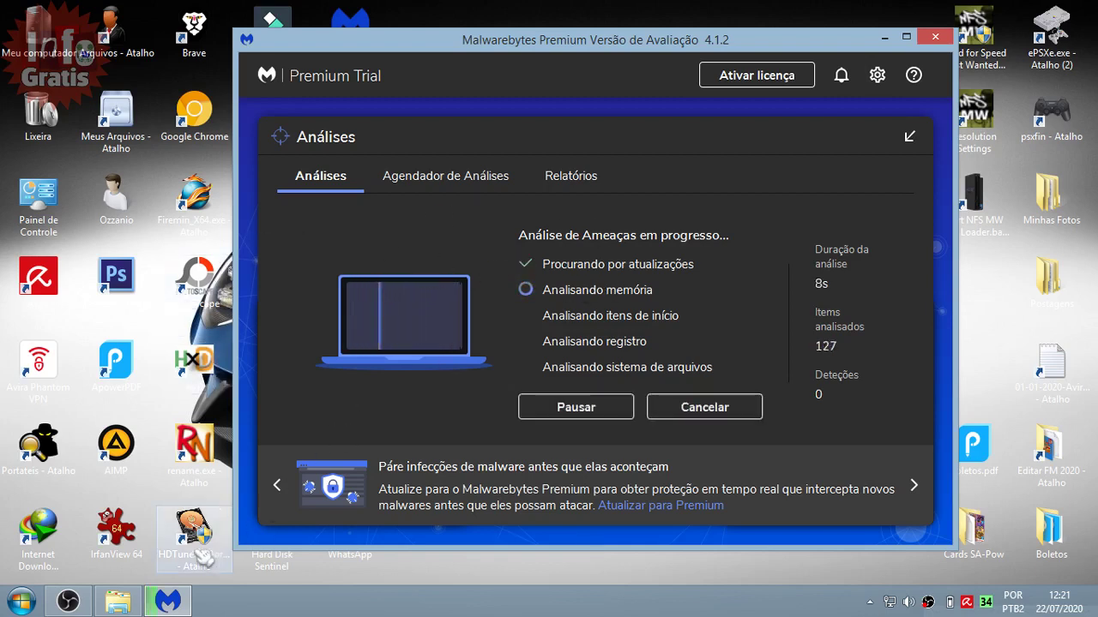
Run adwcleaner_8.0.6.exe from the Programs folder, clear away the open windows, and approve its administrator prompt.
left_click(120, 599)
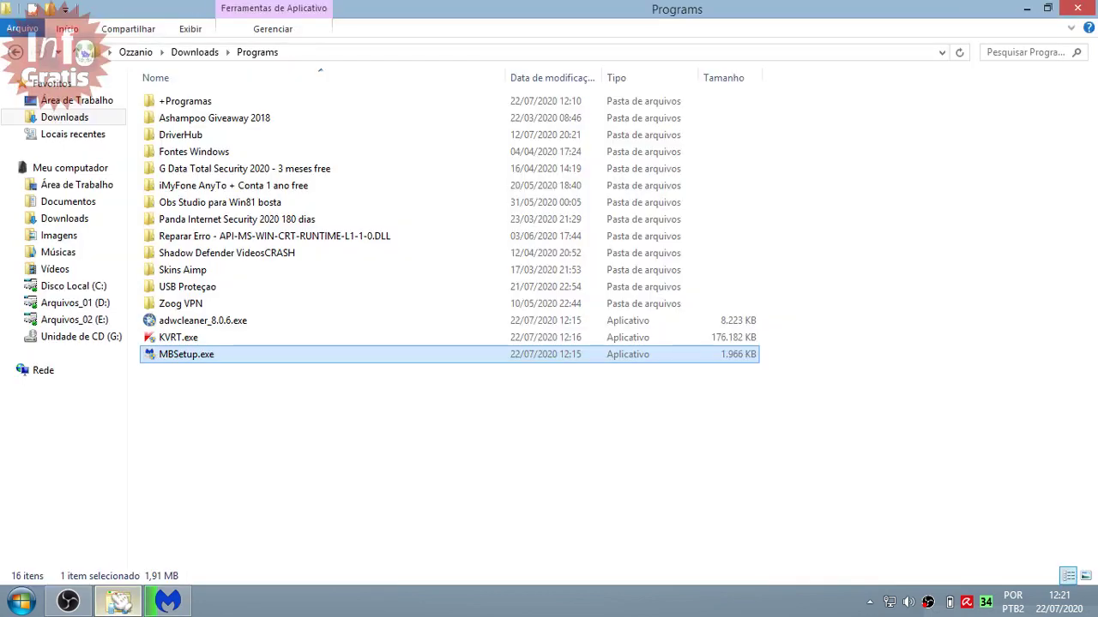
left_click(245, 411)
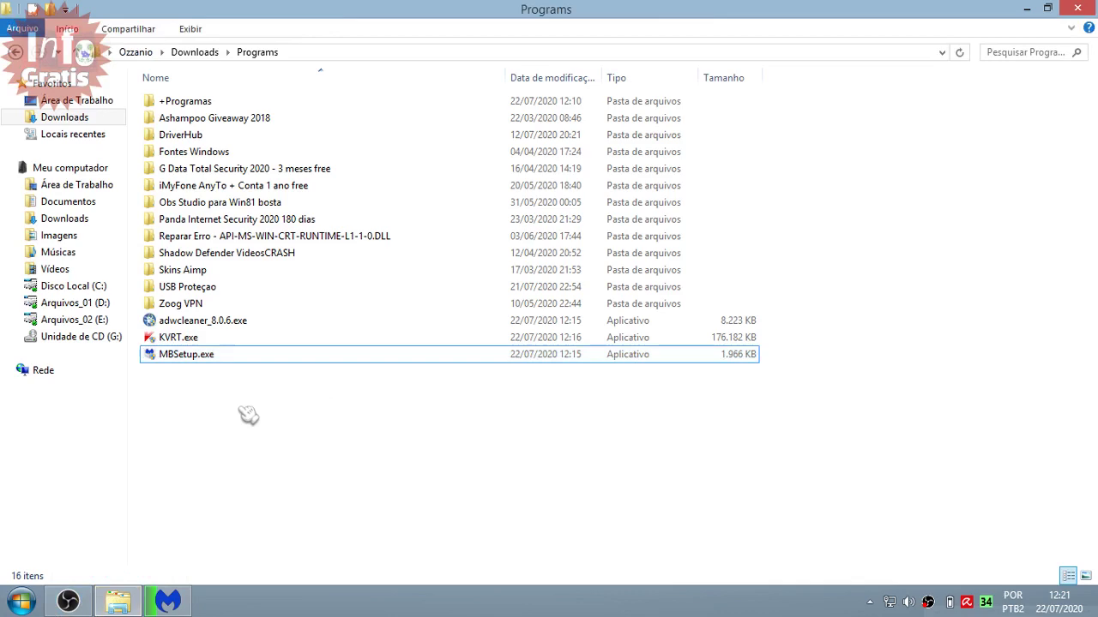
left_click(214, 328)
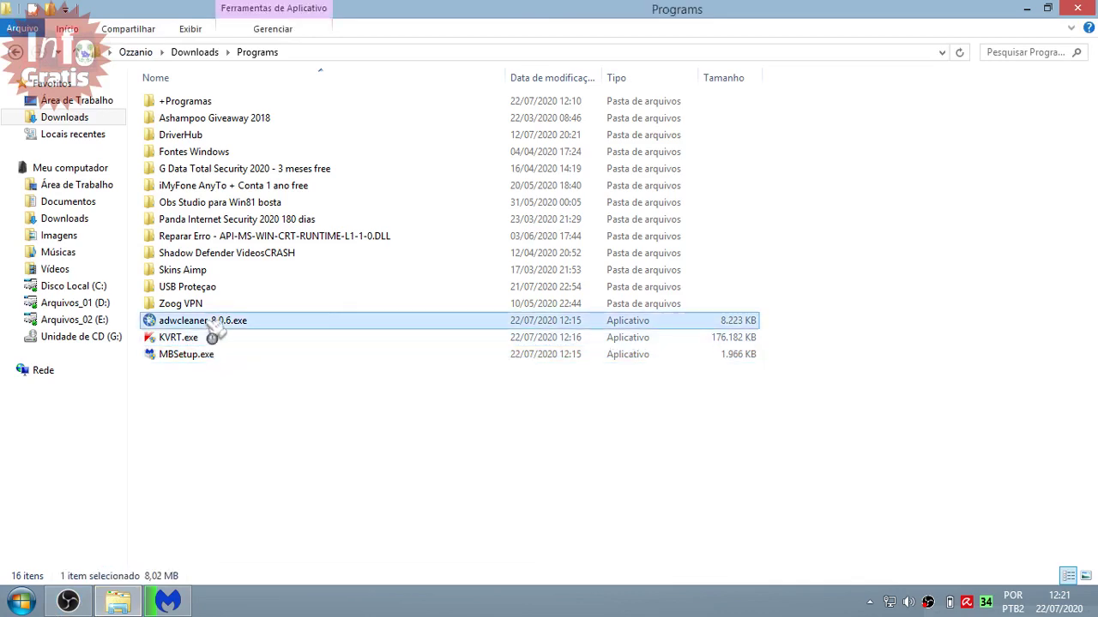
left_click(1077, 8)
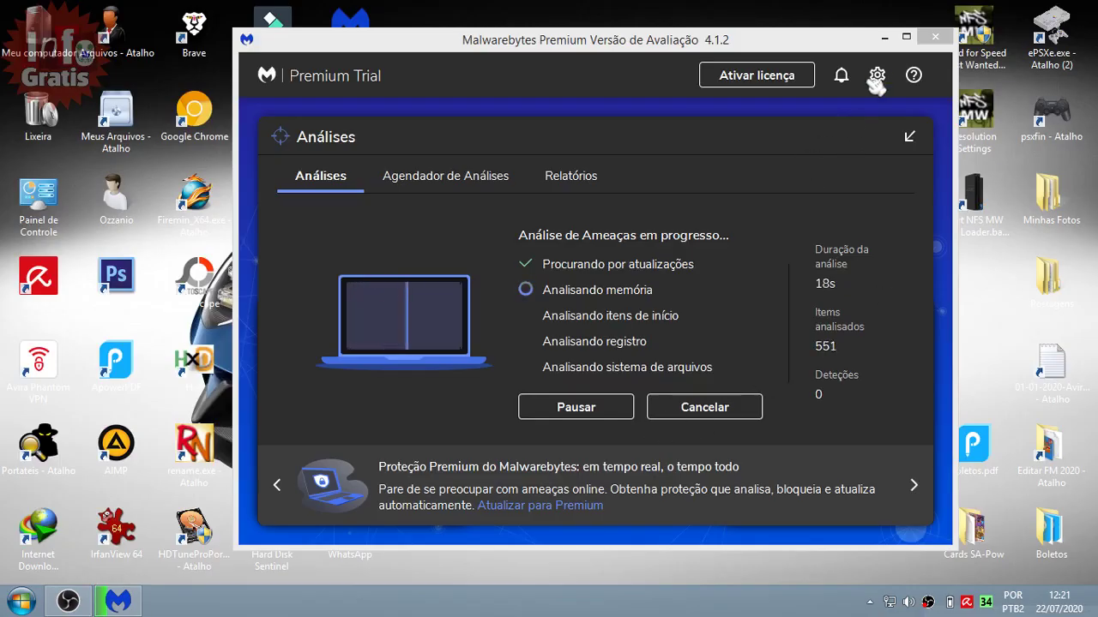
left_click(884, 38)
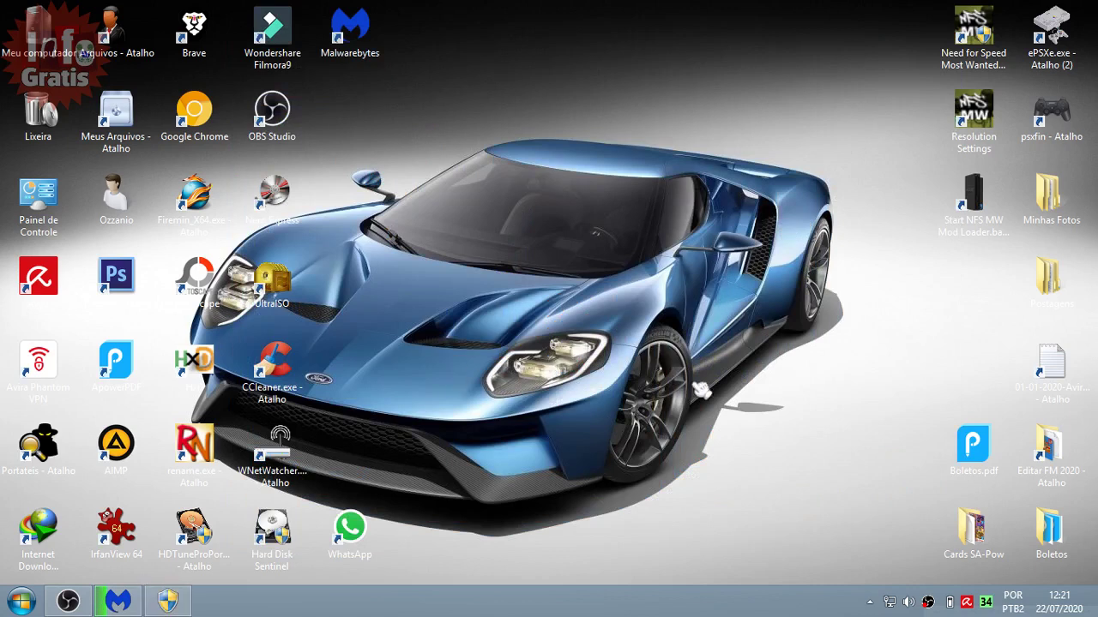
left_click(187, 599)
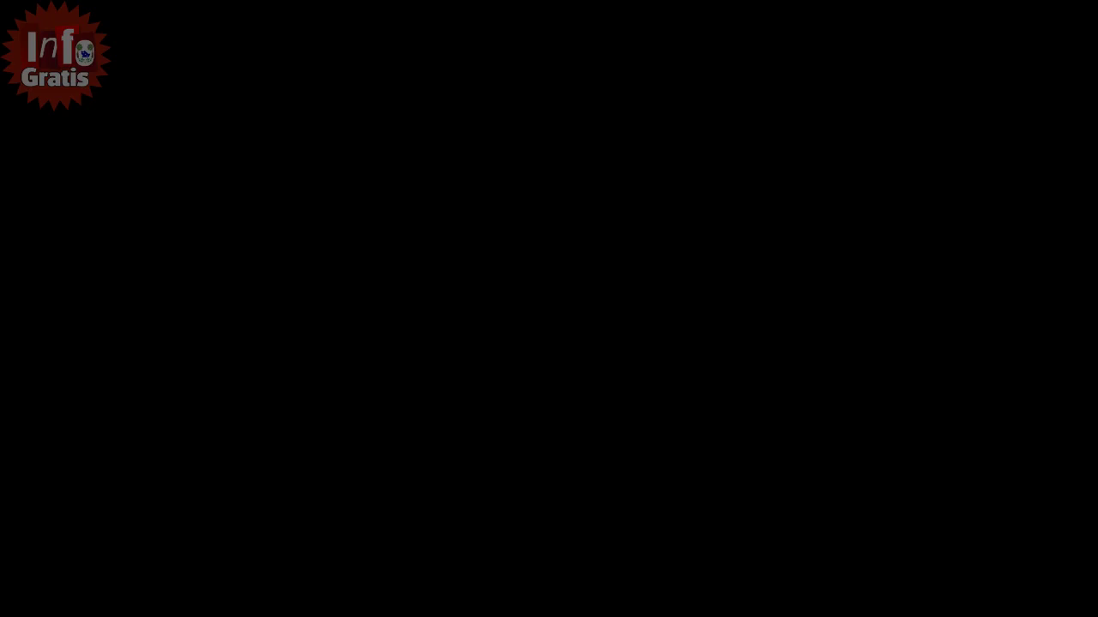
left_click(626, 338)
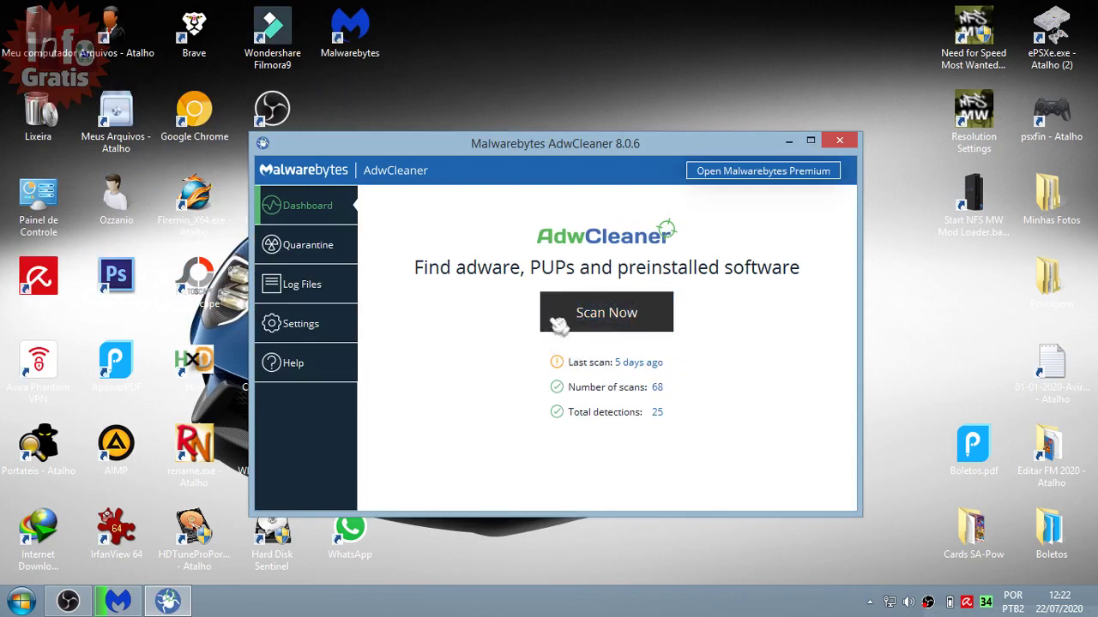
Scan the PC with AdwCleaner, dismissing the real-time protection alert, and expand the PUP.Optional.AdvancedSystemCare detection.
left_click(657, 312)
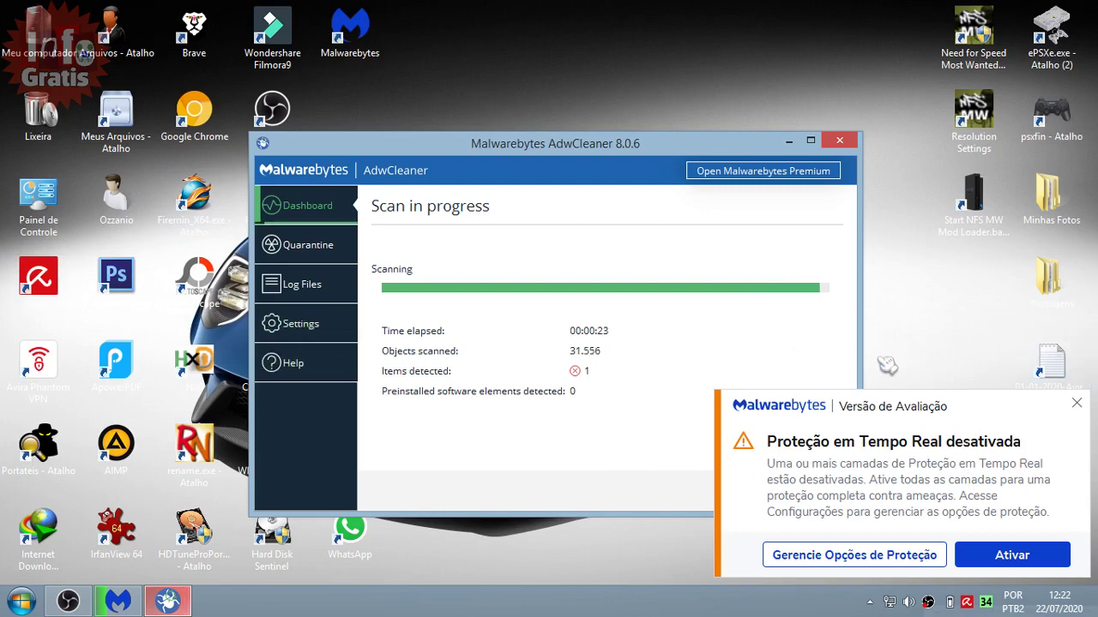
left_click(1077, 403)
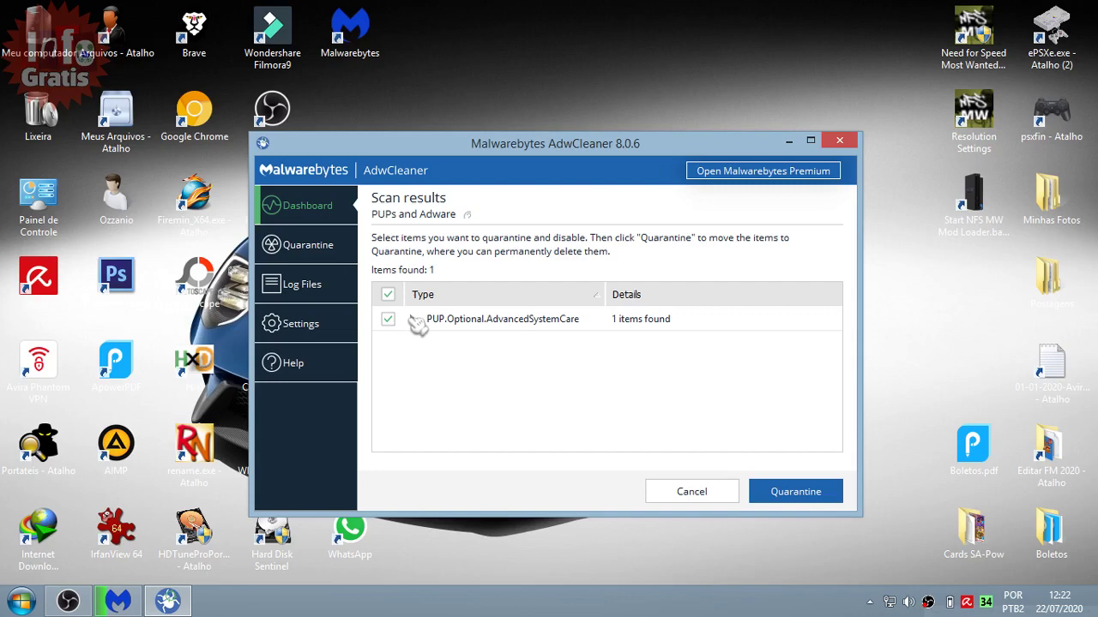
left_click(412, 319)
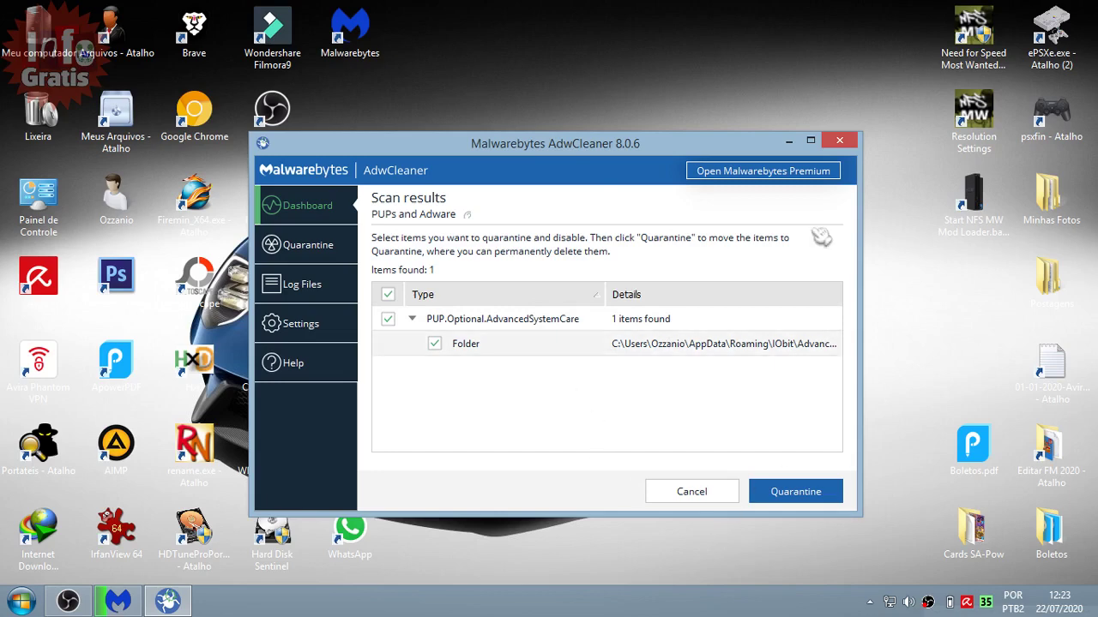
Cancel the AdwCleaner results without quarantining anything, close AdwCleaner, and bring up the running Malwarebytes scan.
left_click(697, 494)
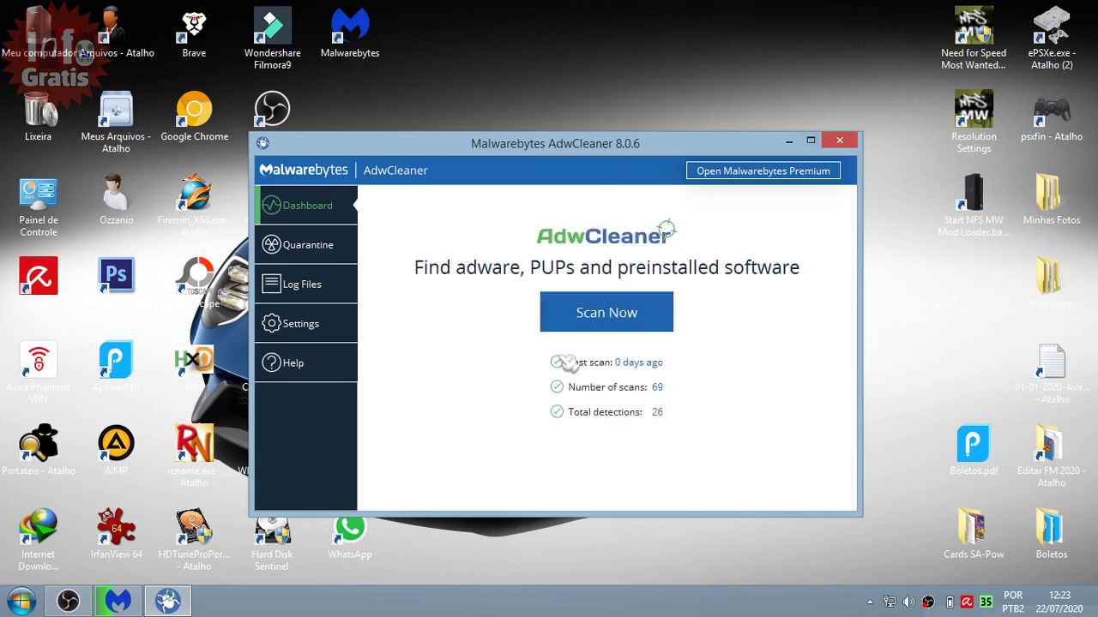
left_click(844, 142)
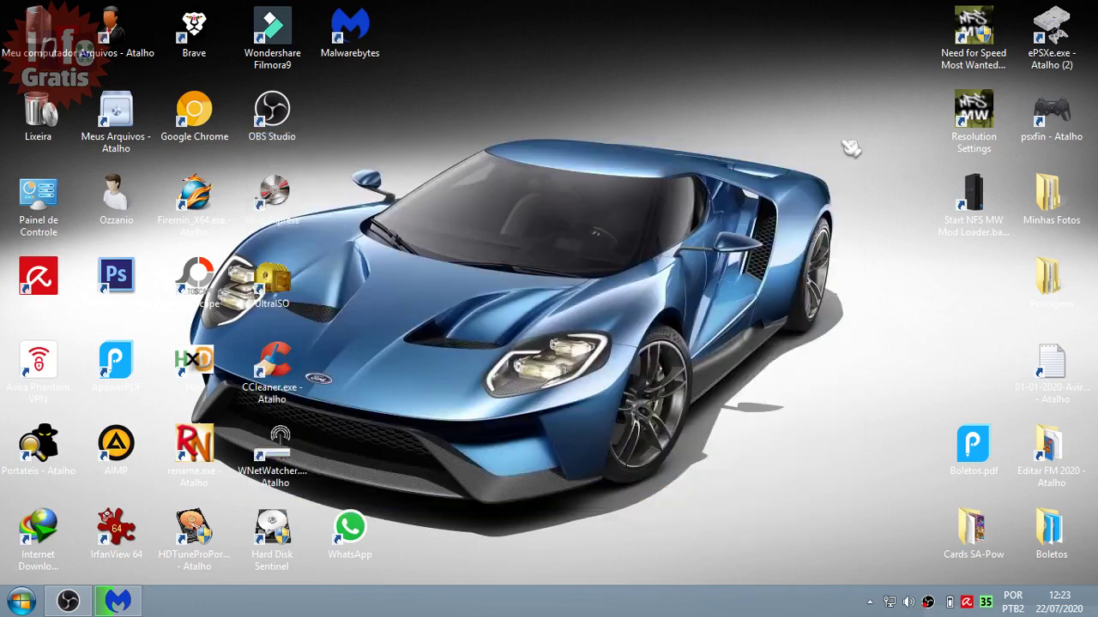
left_click(127, 602)
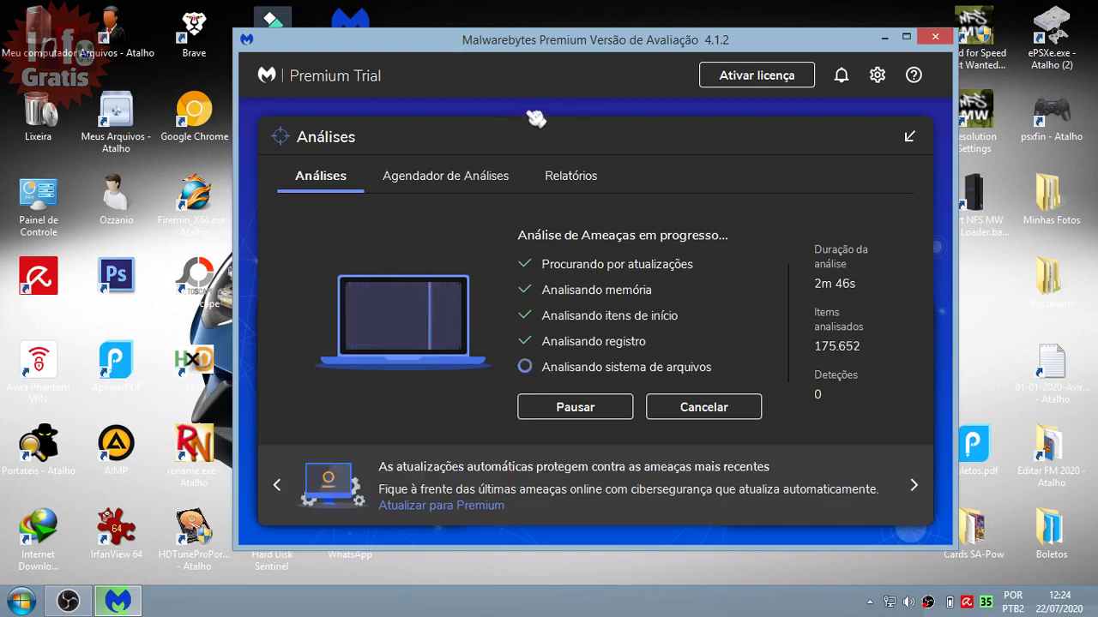
Go to the Programs folder inside Downloads and run KVRT.exe.
double_click(128, 48)
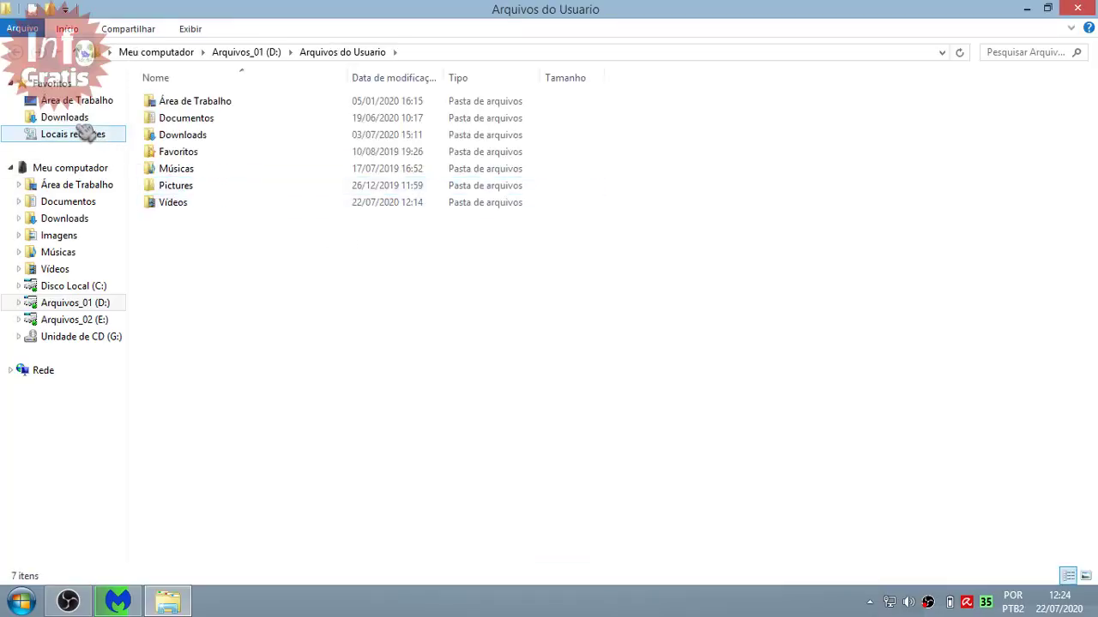
left_click(77, 117)
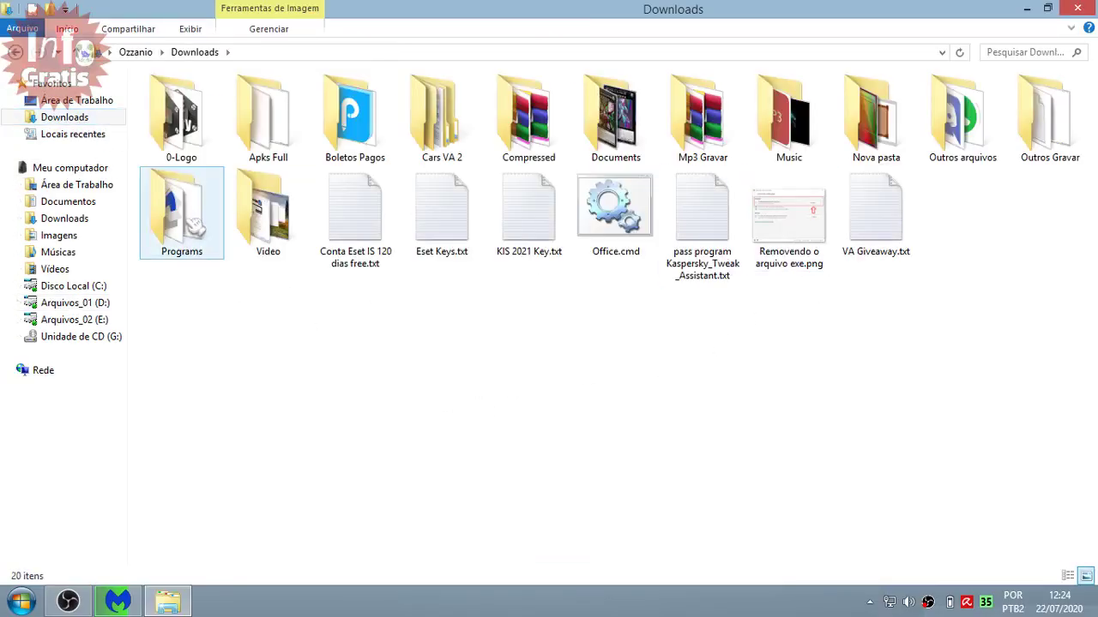
double_click(189, 227)
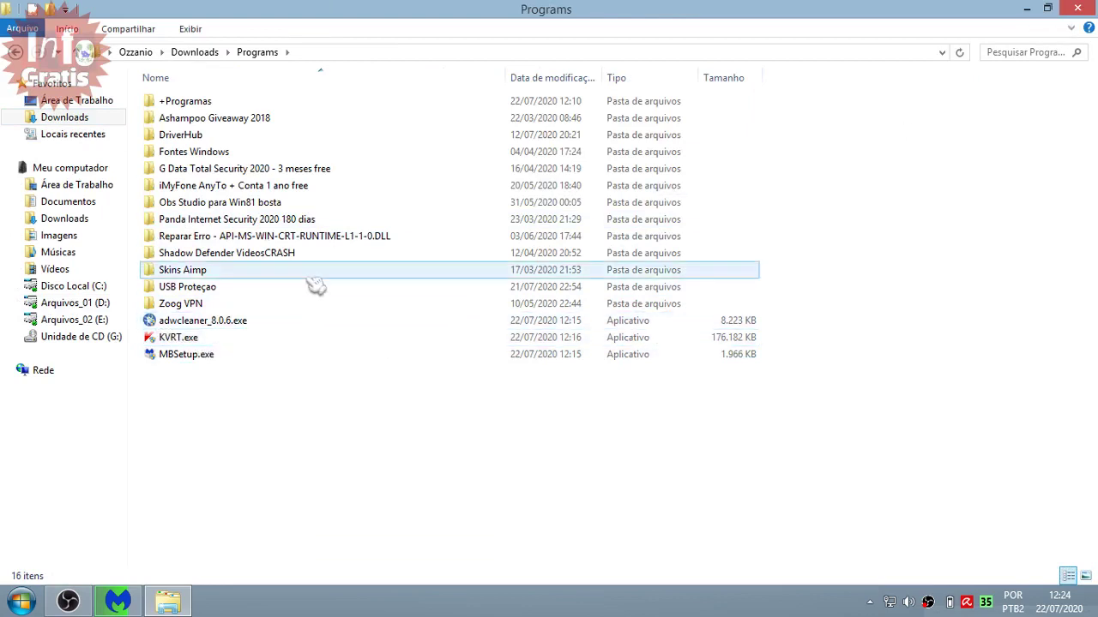
left_click(209, 341)
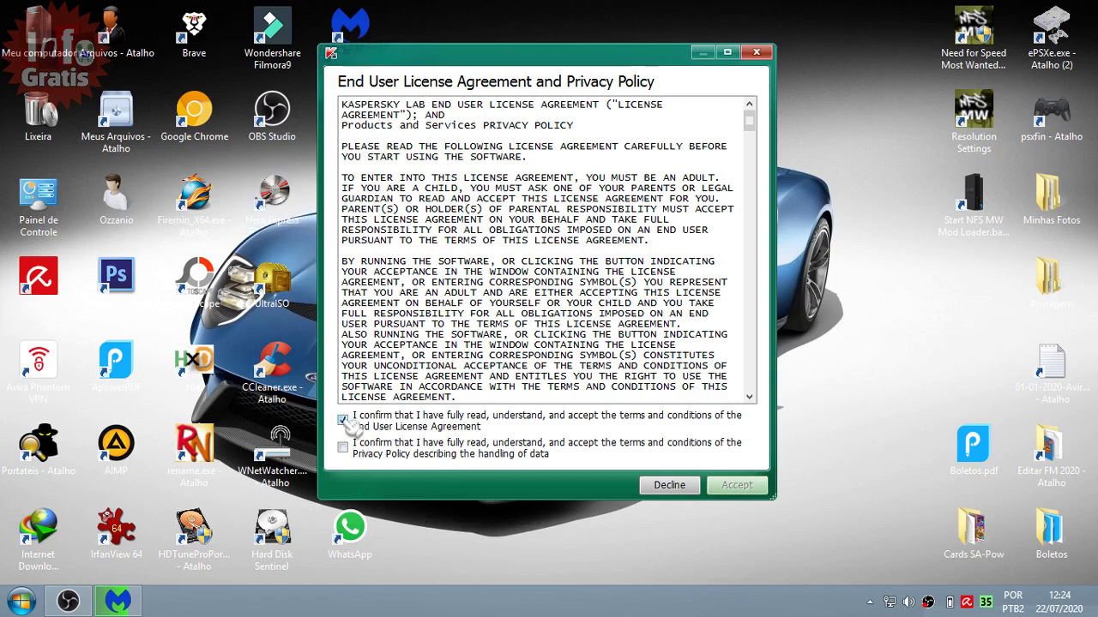
Accept the Kaspersky End User License Agreement and Privacy Policy, and check the Malwarebytes window during initialization before minimizing it.
left_click(343, 448)
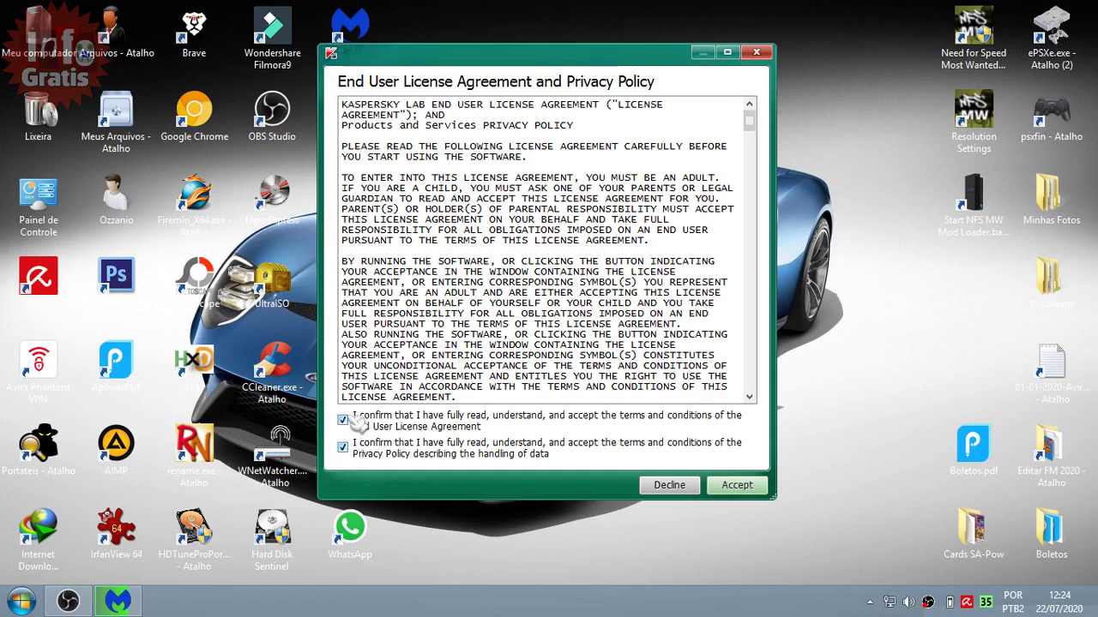
left_click(737, 485)
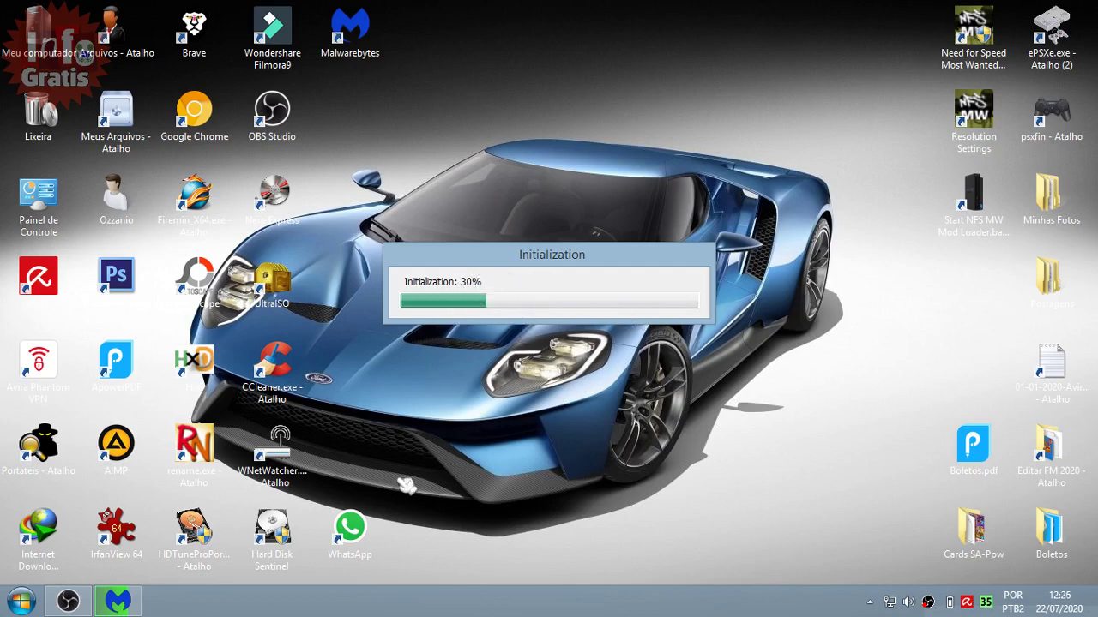
left_click(117, 601)
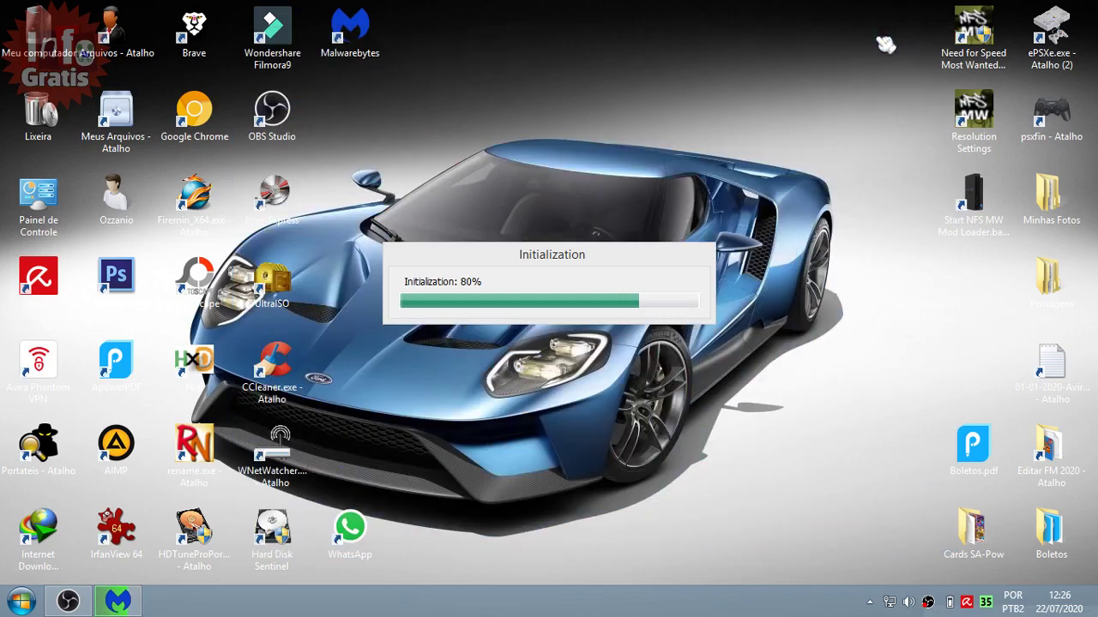
left_click(883, 38)
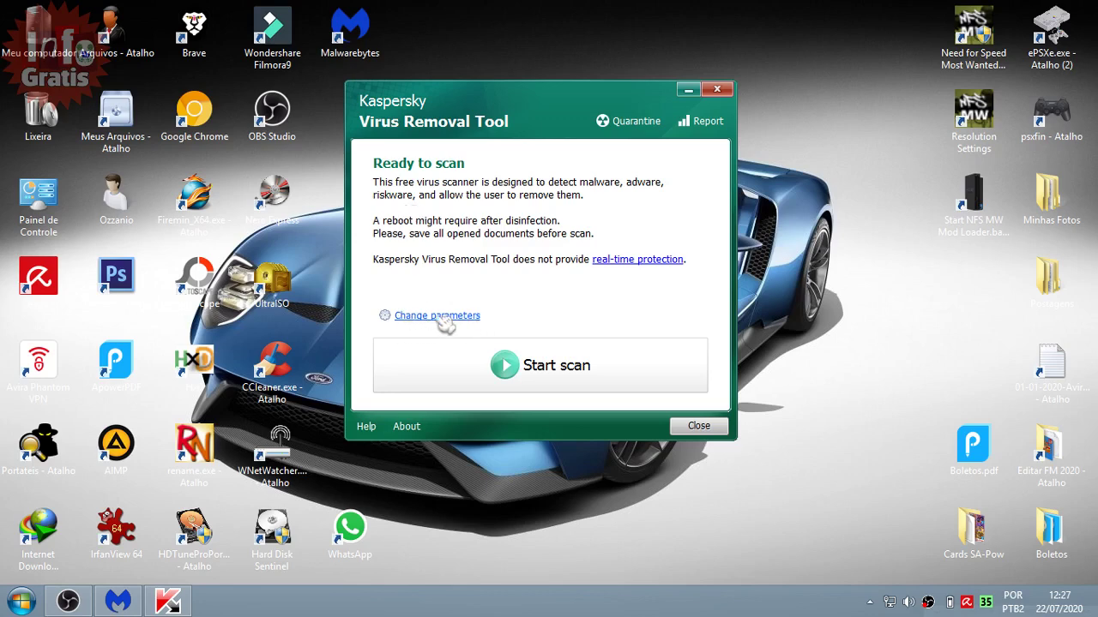
Add System drive to the objects to scan in Kaspersky Virus Removal Tool, then close the tool without scanning.
left_click(477, 319)
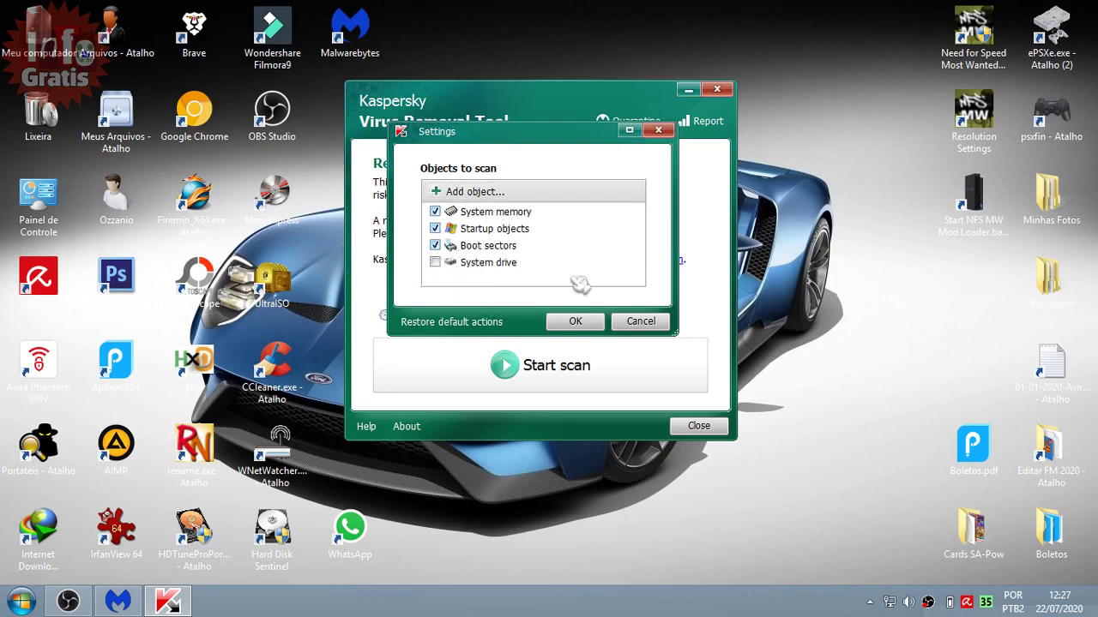
left_click(437, 261)
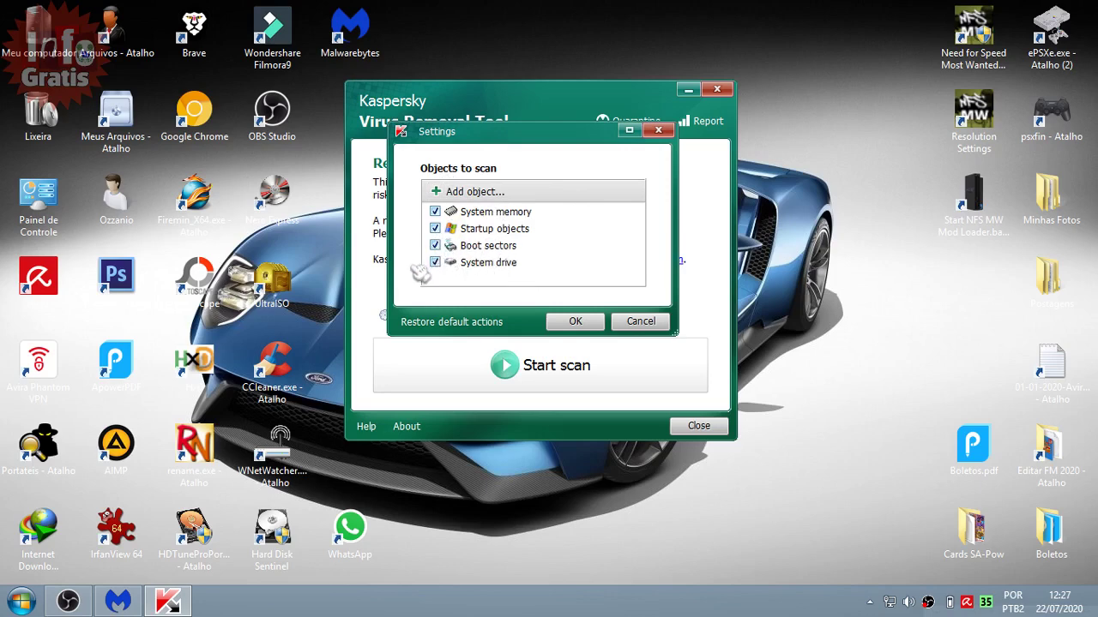
left_click(574, 320)
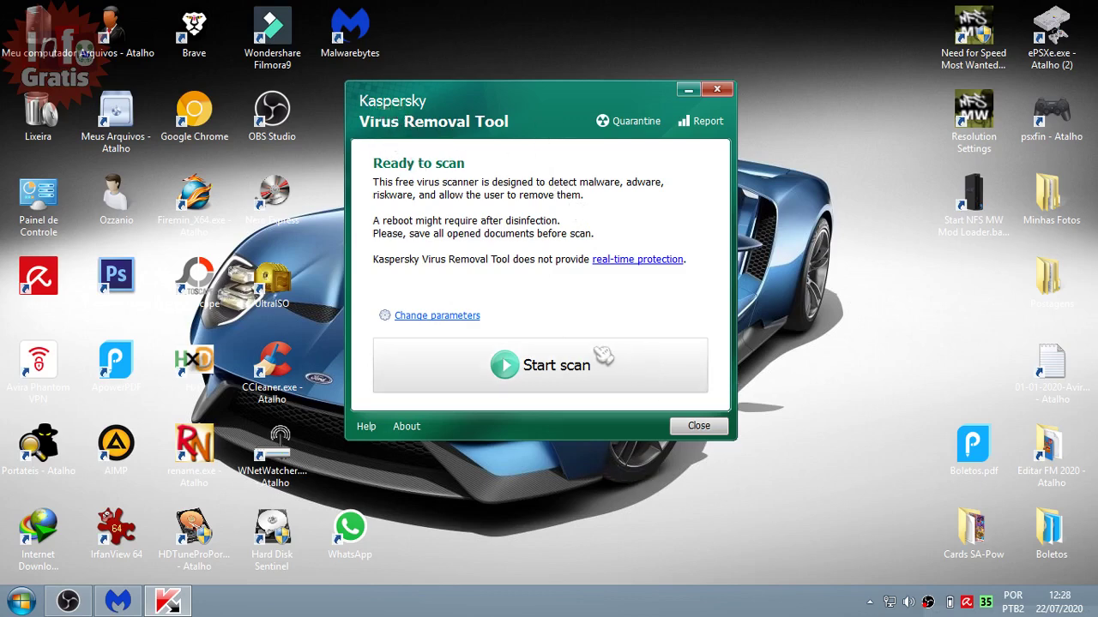
left_click(698, 426)
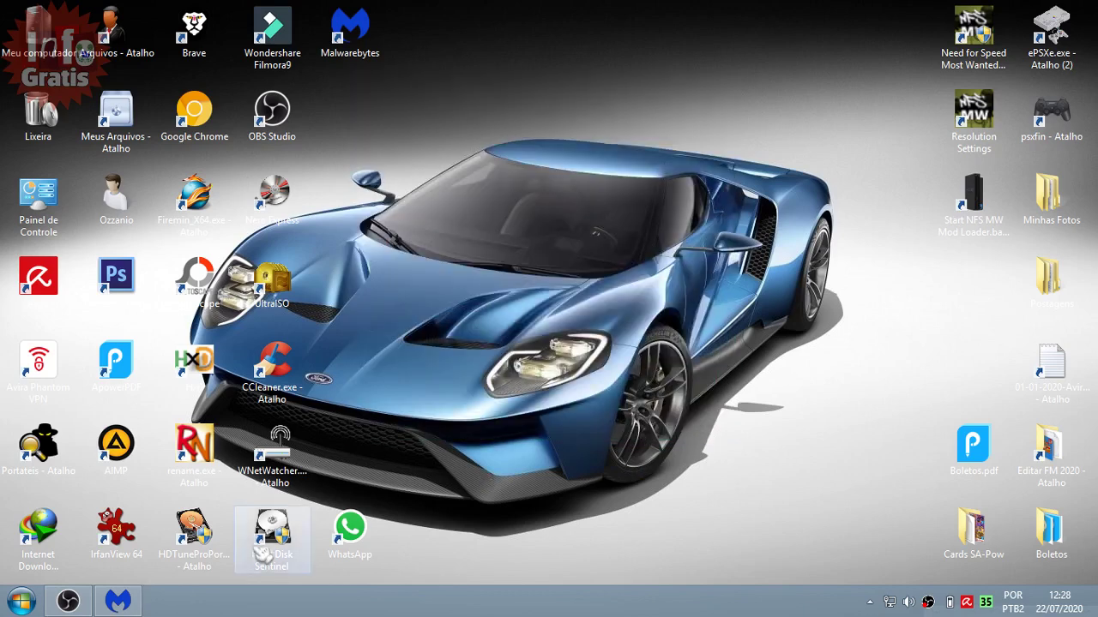
Bring up the Malwarebytes threat scan summary, finish it, and close the Malwarebytes window.
left_click(118, 601)
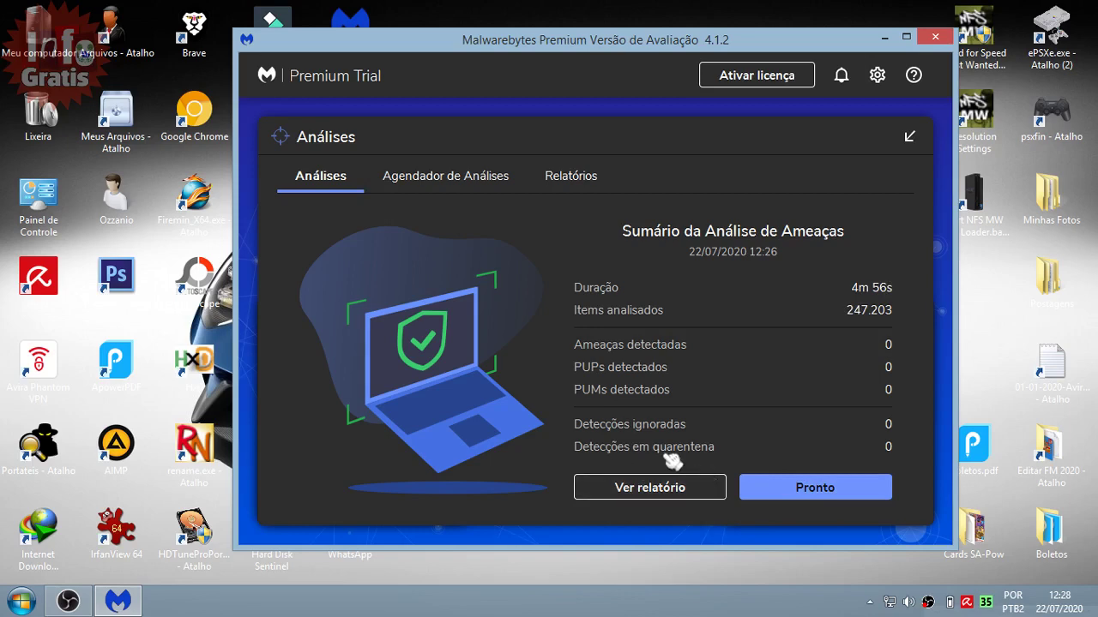
left_click(828, 490)
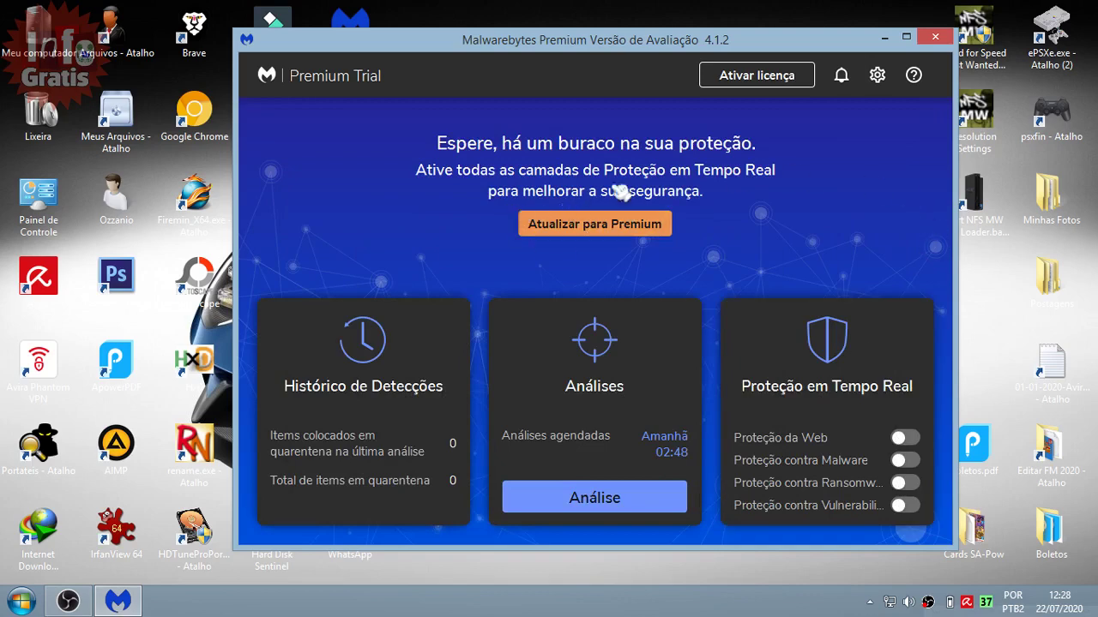
left_click(934, 37)
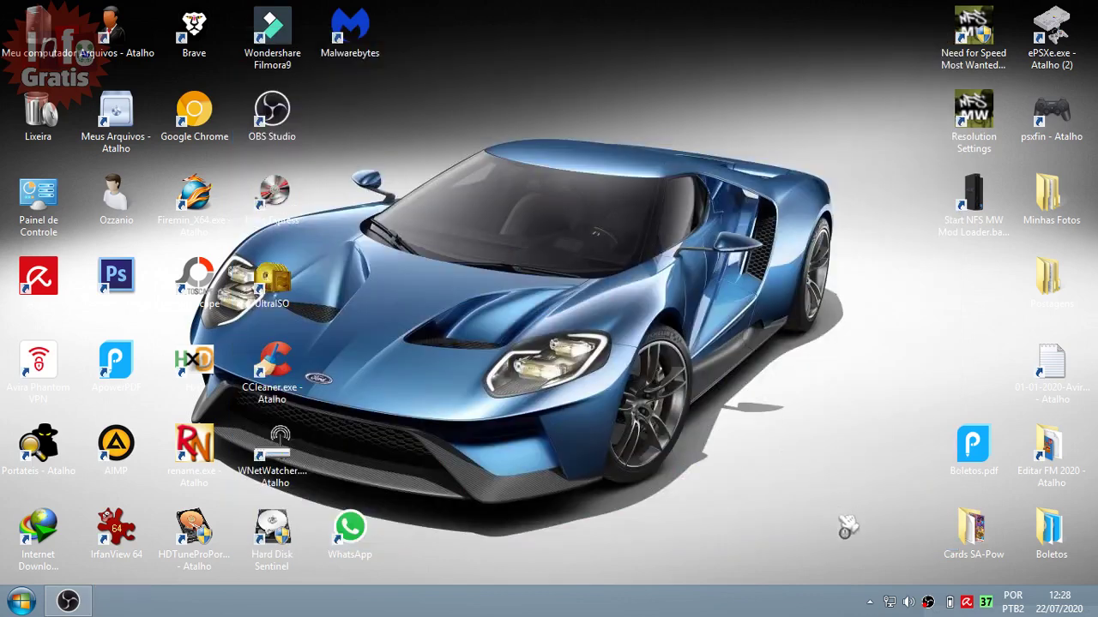
Exit Malwarebytes completely from its hidden notification-area icon.
left_click(869, 602)
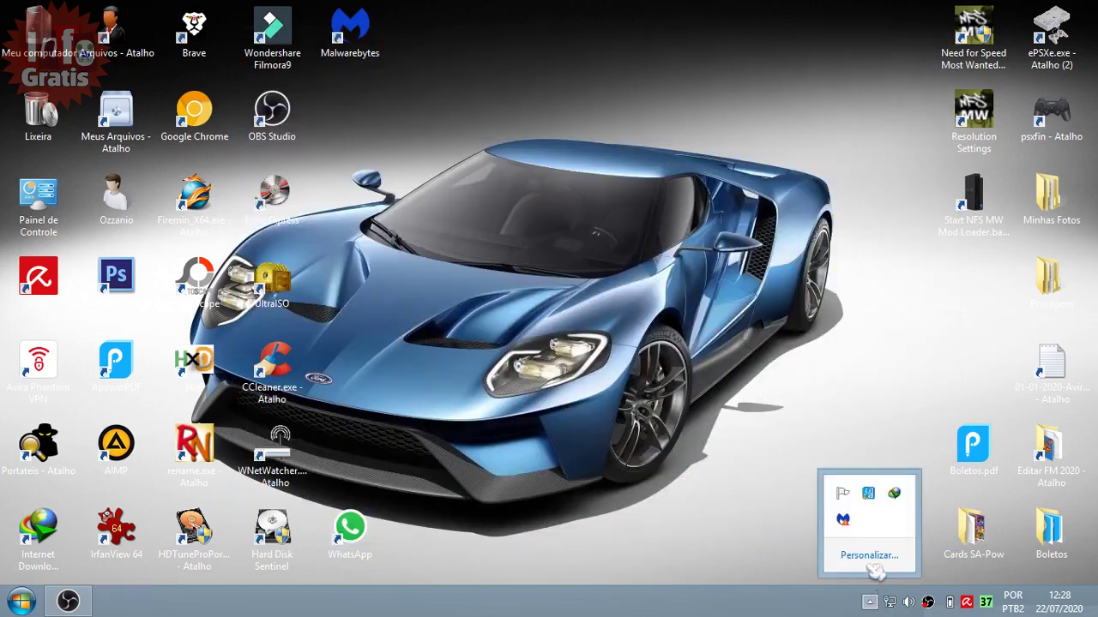
right_click(848, 521)
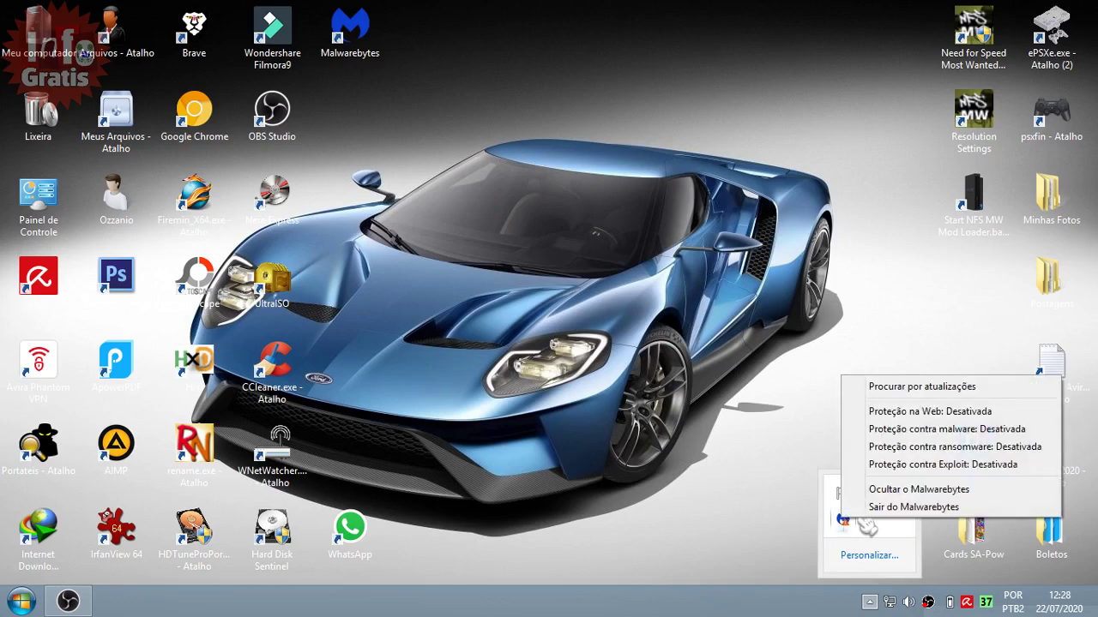
left_click(874, 520)
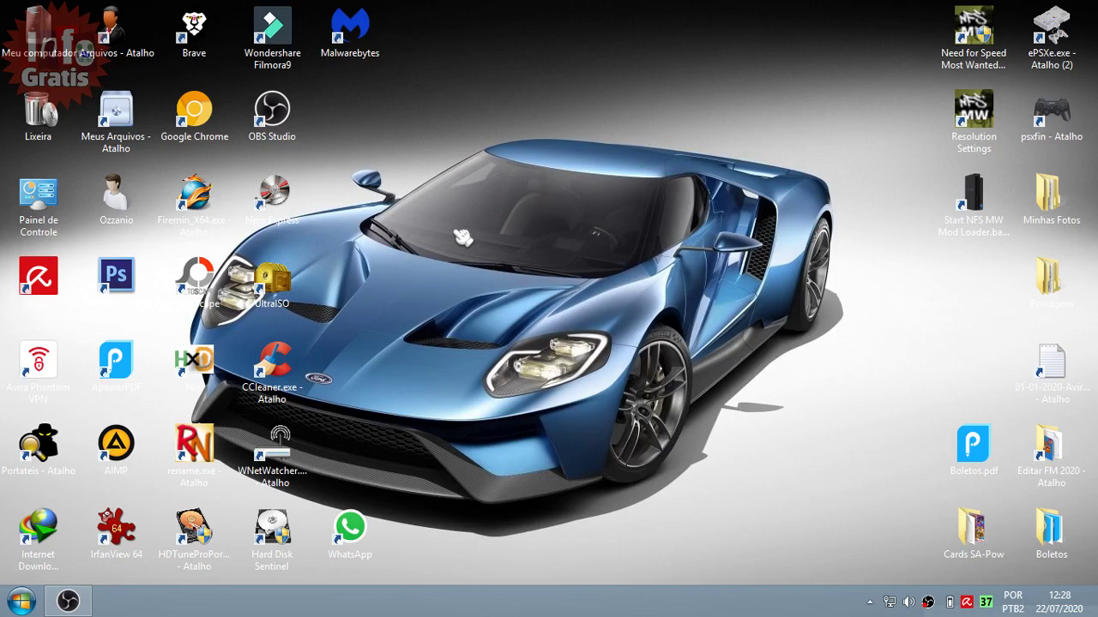
left_click(56, 286)
right_click(520, 86)
left_click(579, 147)
right_click(927, 602)
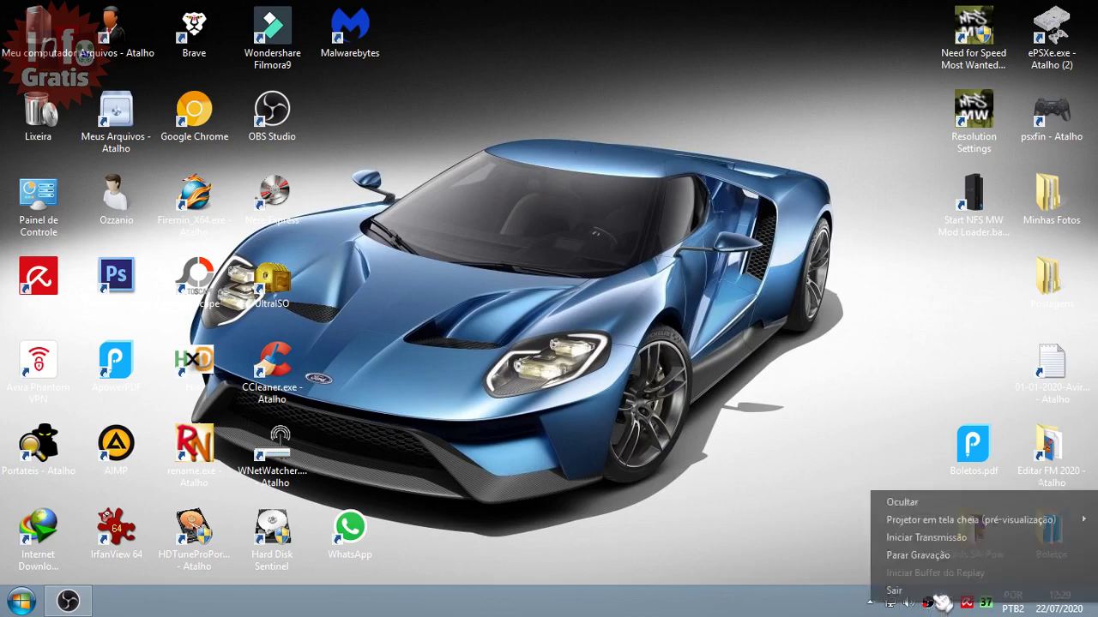